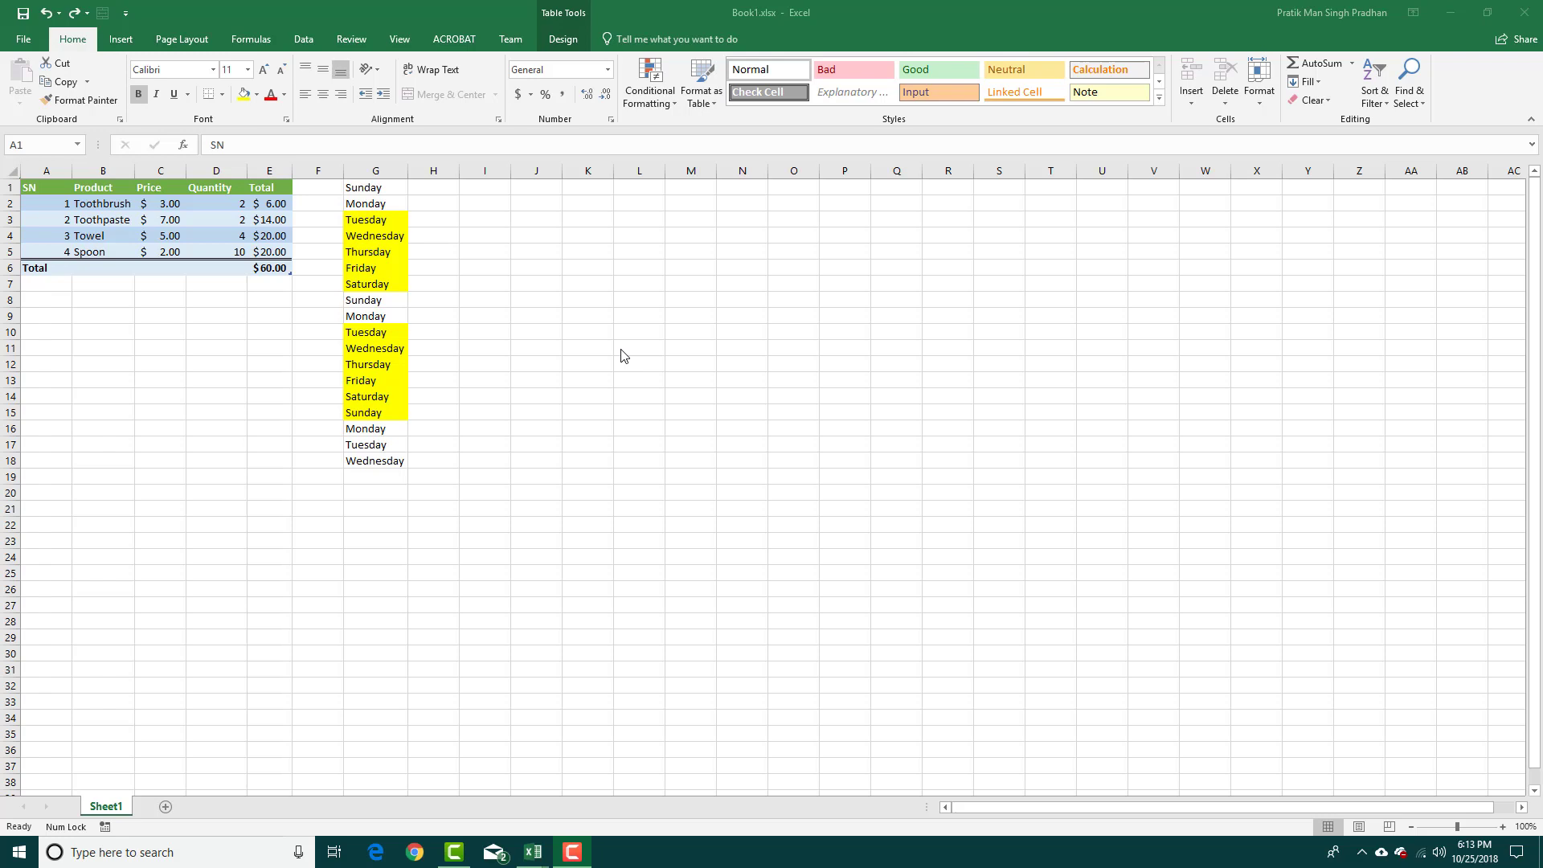
# Step: Select the quantity cells containing 2 to check them, then deselect
pyautogui.moveTo(226, 206); pyautogui.dragTo(224, 228)
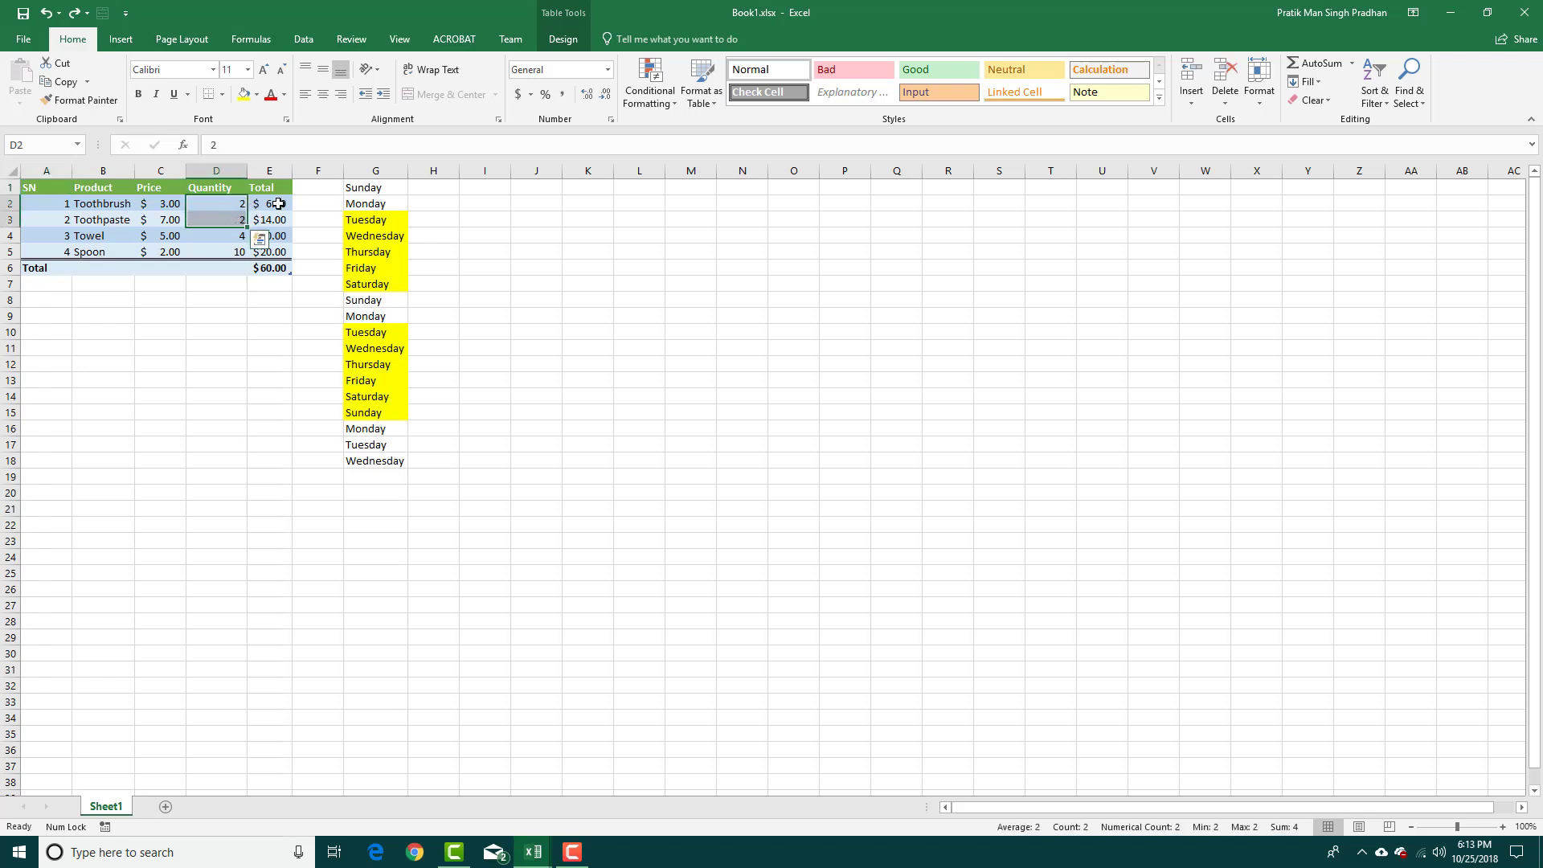
pyautogui.click(309, 220)
pyautogui.moveTo(237, 210); pyautogui.dragTo(235, 233)
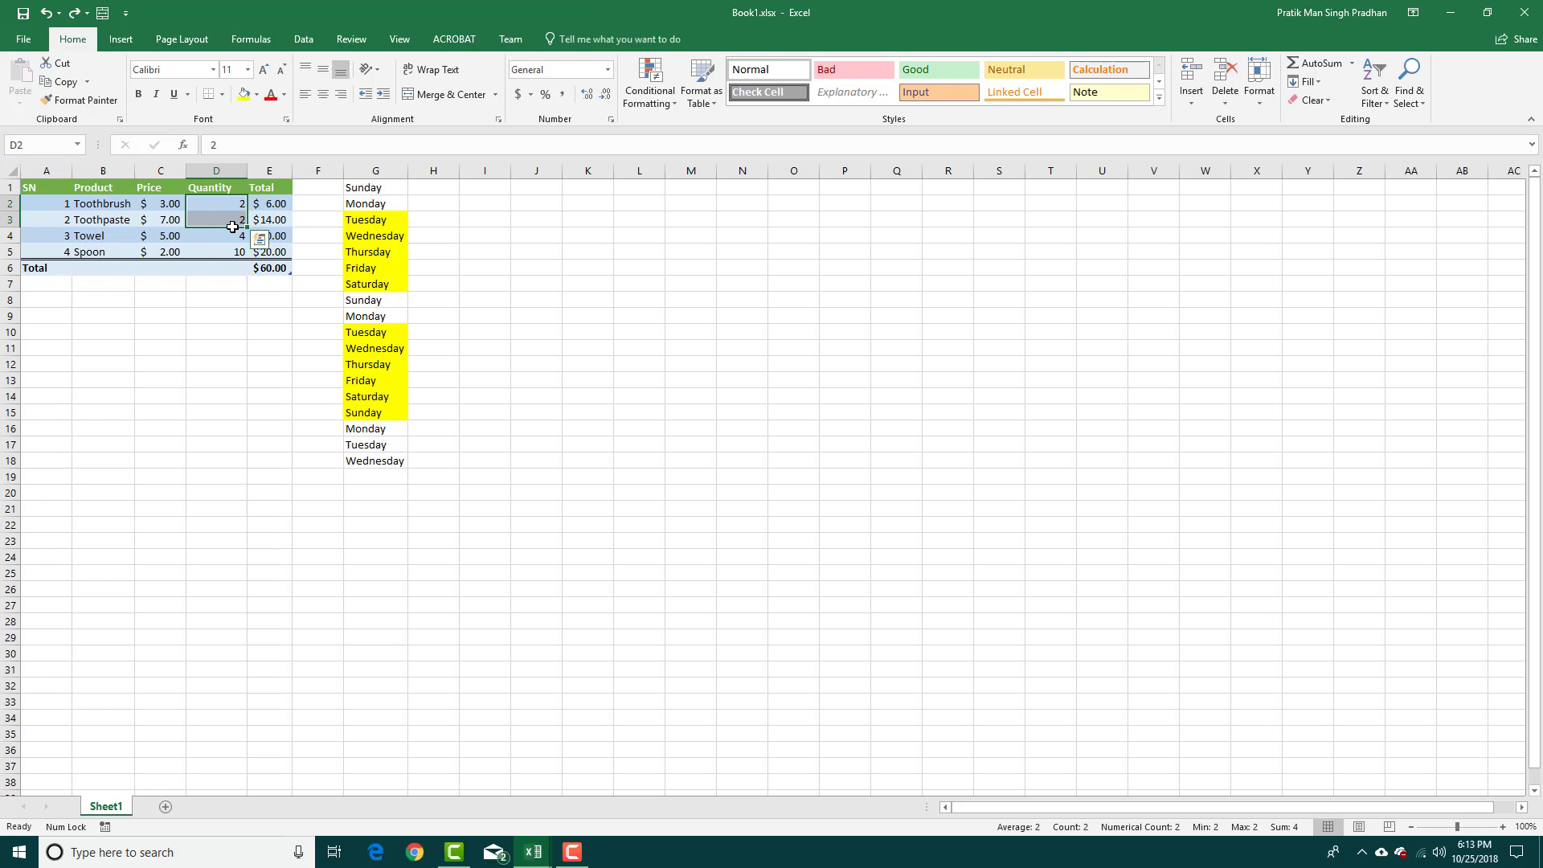
pyautogui.click(623, 268)
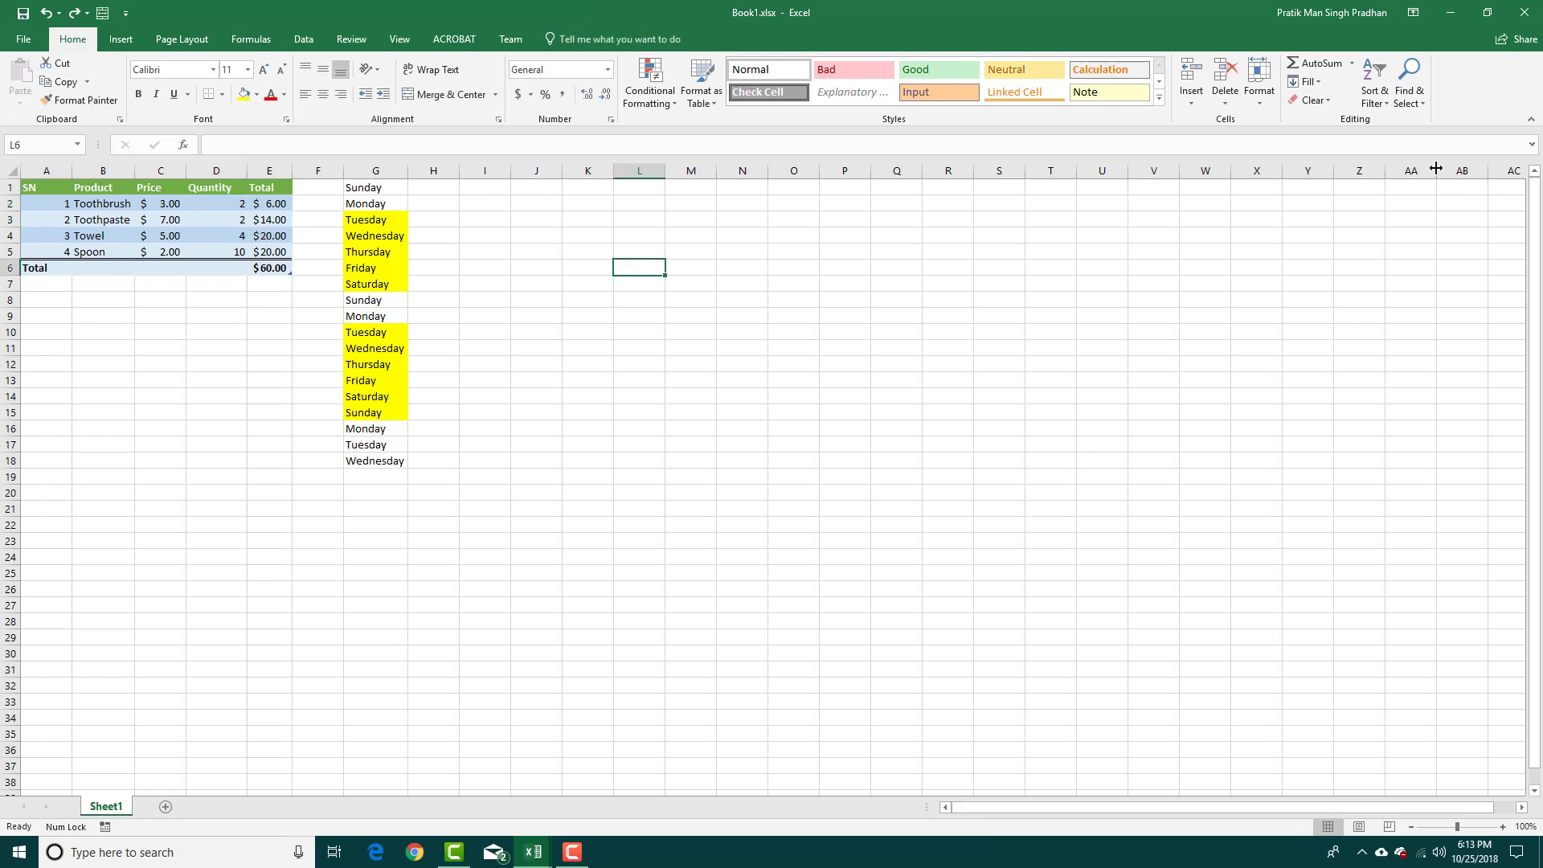
# Step: Replace All 2 with 3 in Find and Replace, raising the grand total to $92.00
pyautogui.click(1422, 105)
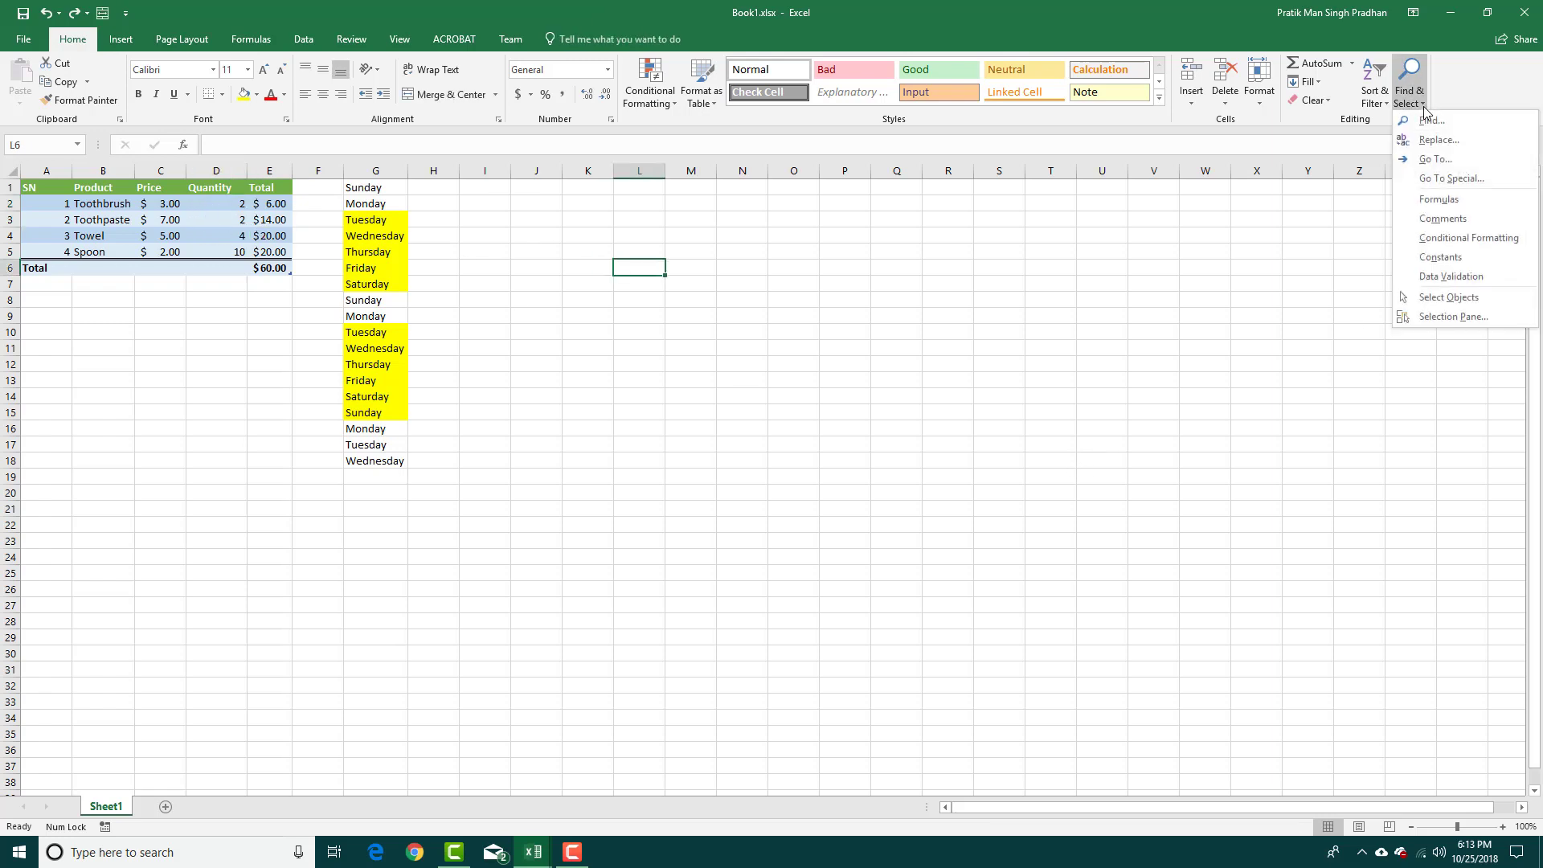
pyautogui.click(1482, 135)
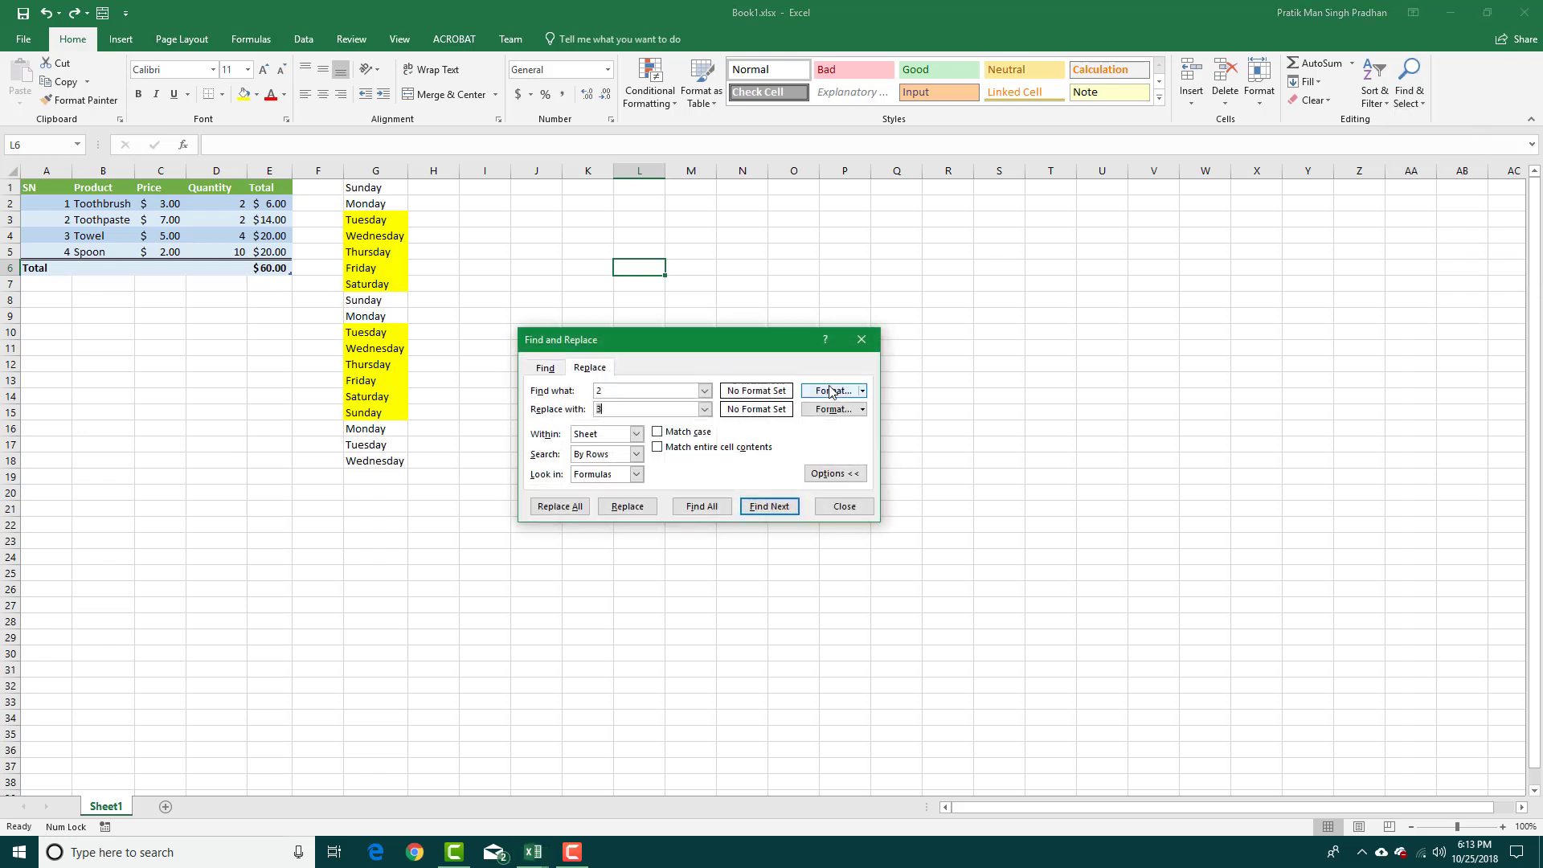
pyautogui.click(827, 473)
pyautogui.click(612, 393)
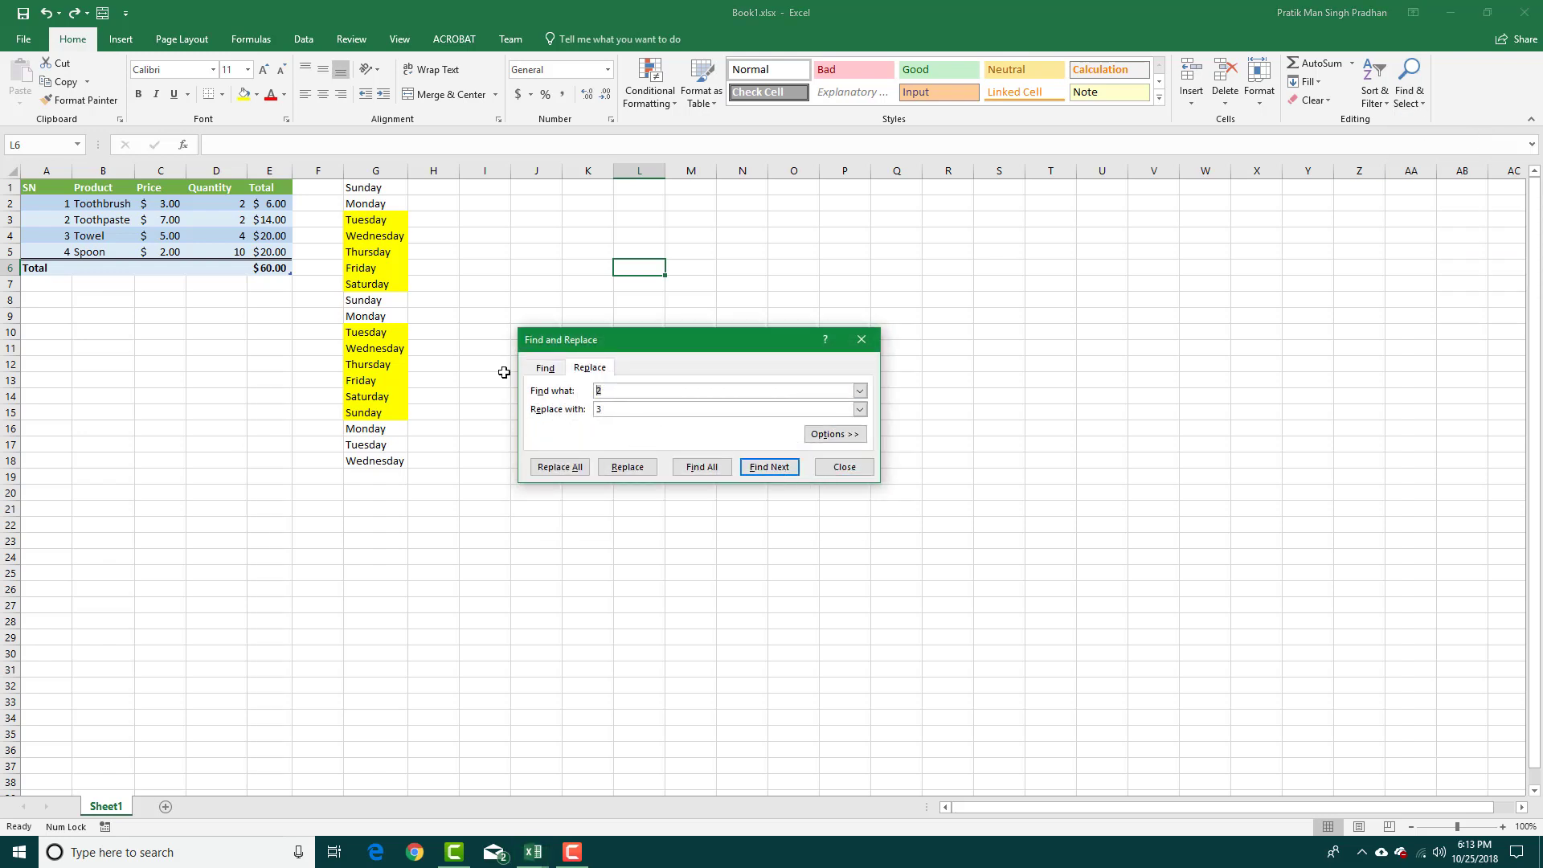
pyautogui.click(622, 409)
pyautogui.click(655, 391)
pyautogui.click(554, 469)
pyautogui.click(769, 473)
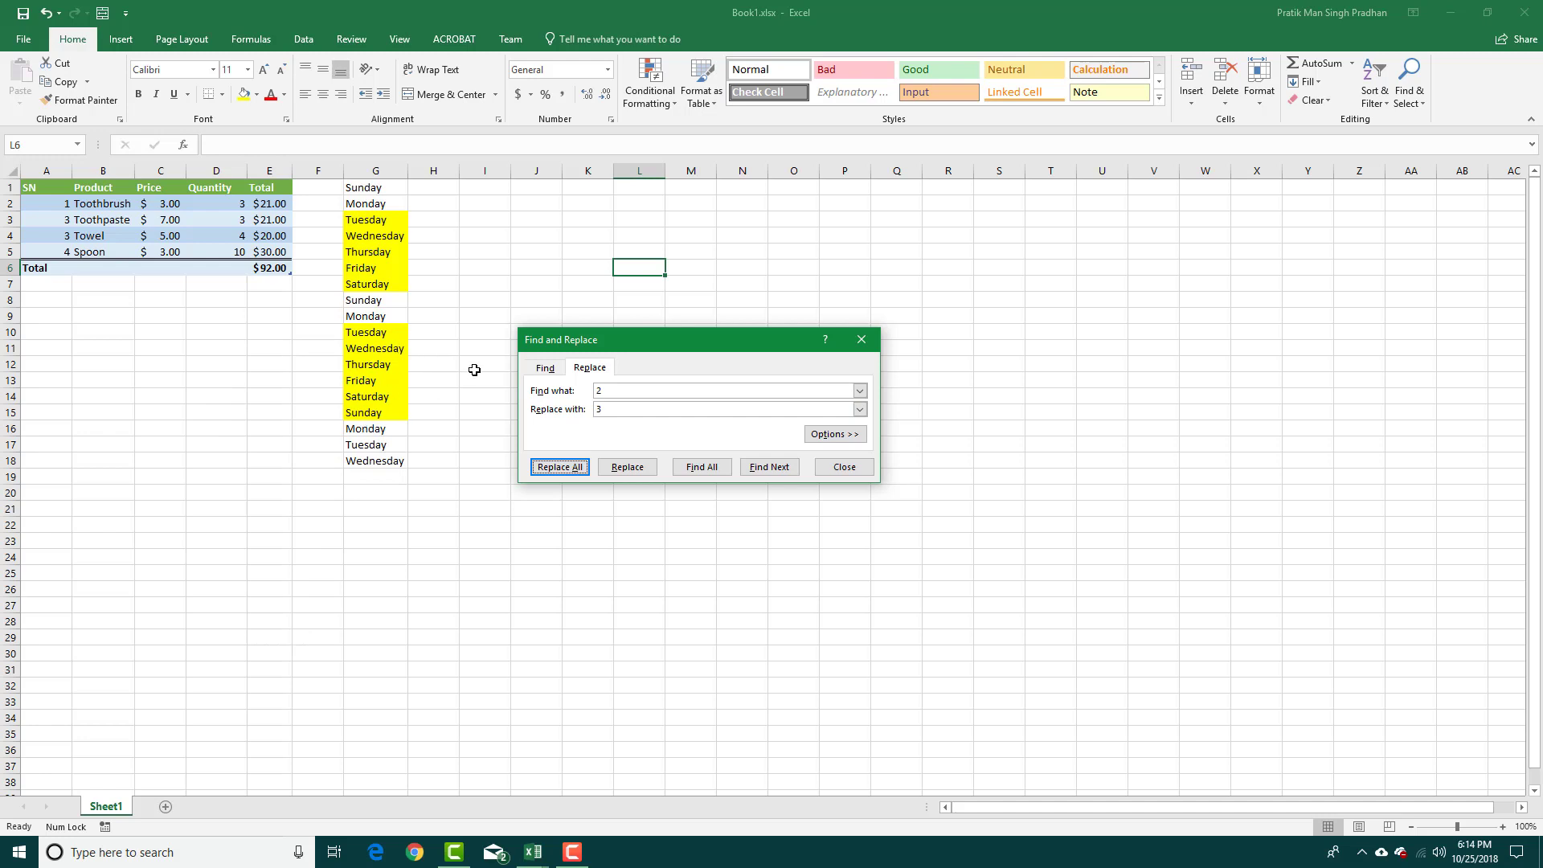
# Step: Clear the Find what and Replace with fields in Find and Replace
pyautogui.hotkey('alt', 'n')
pyautogui.press('Delete')
pyautogui.press('Tab')
pyautogui.press('Delete')
pyautogui.hotkey('shift', 'Tab')
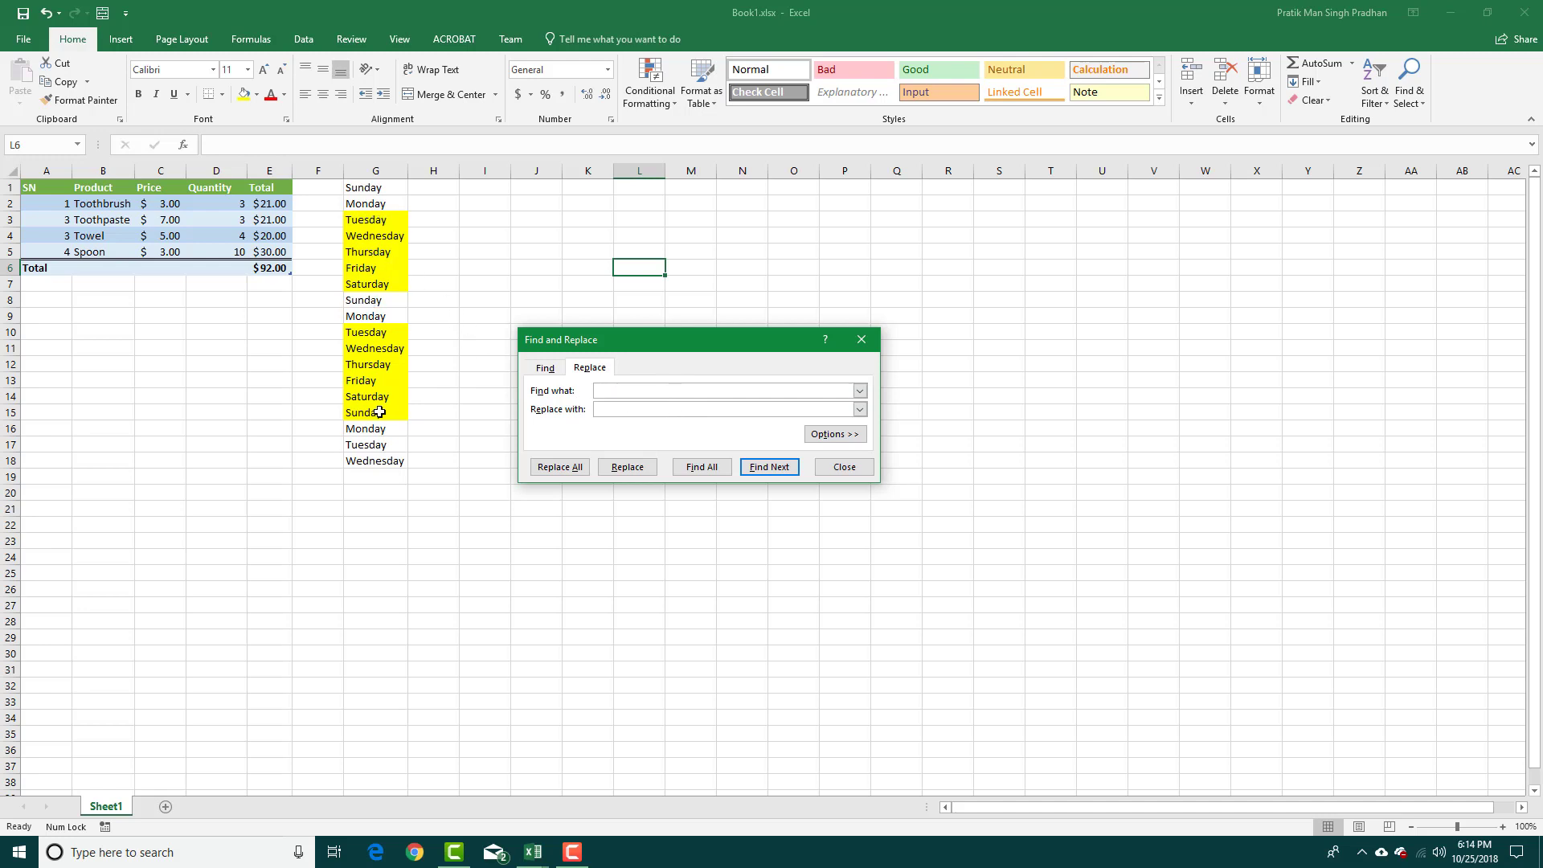
# Step: Set the Find format to the yellow fill taken from cell G3
pyautogui.click(835, 435)
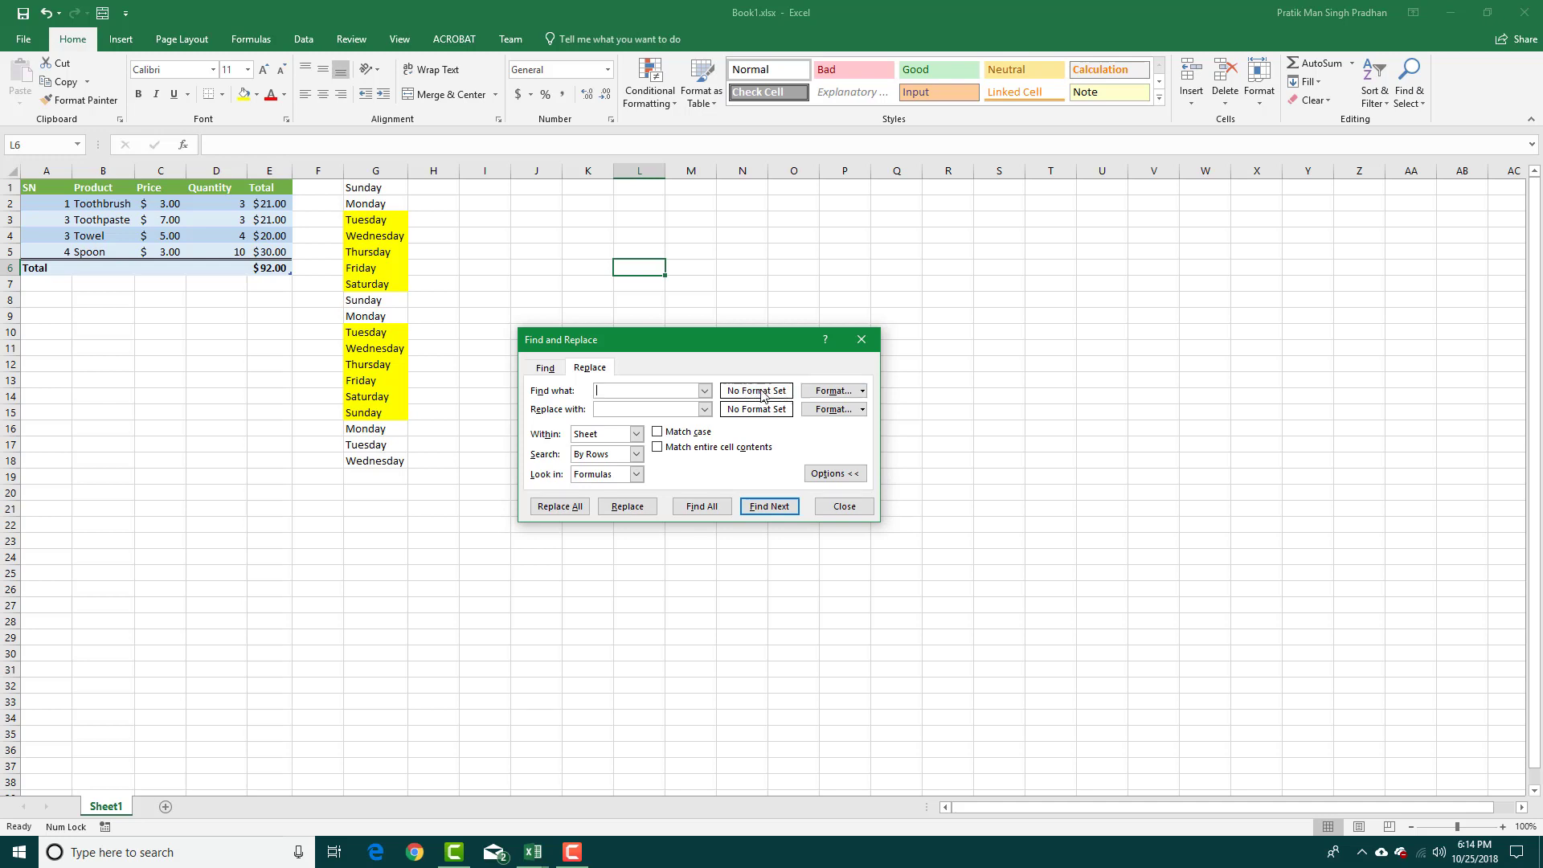
pyautogui.click(832, 390)
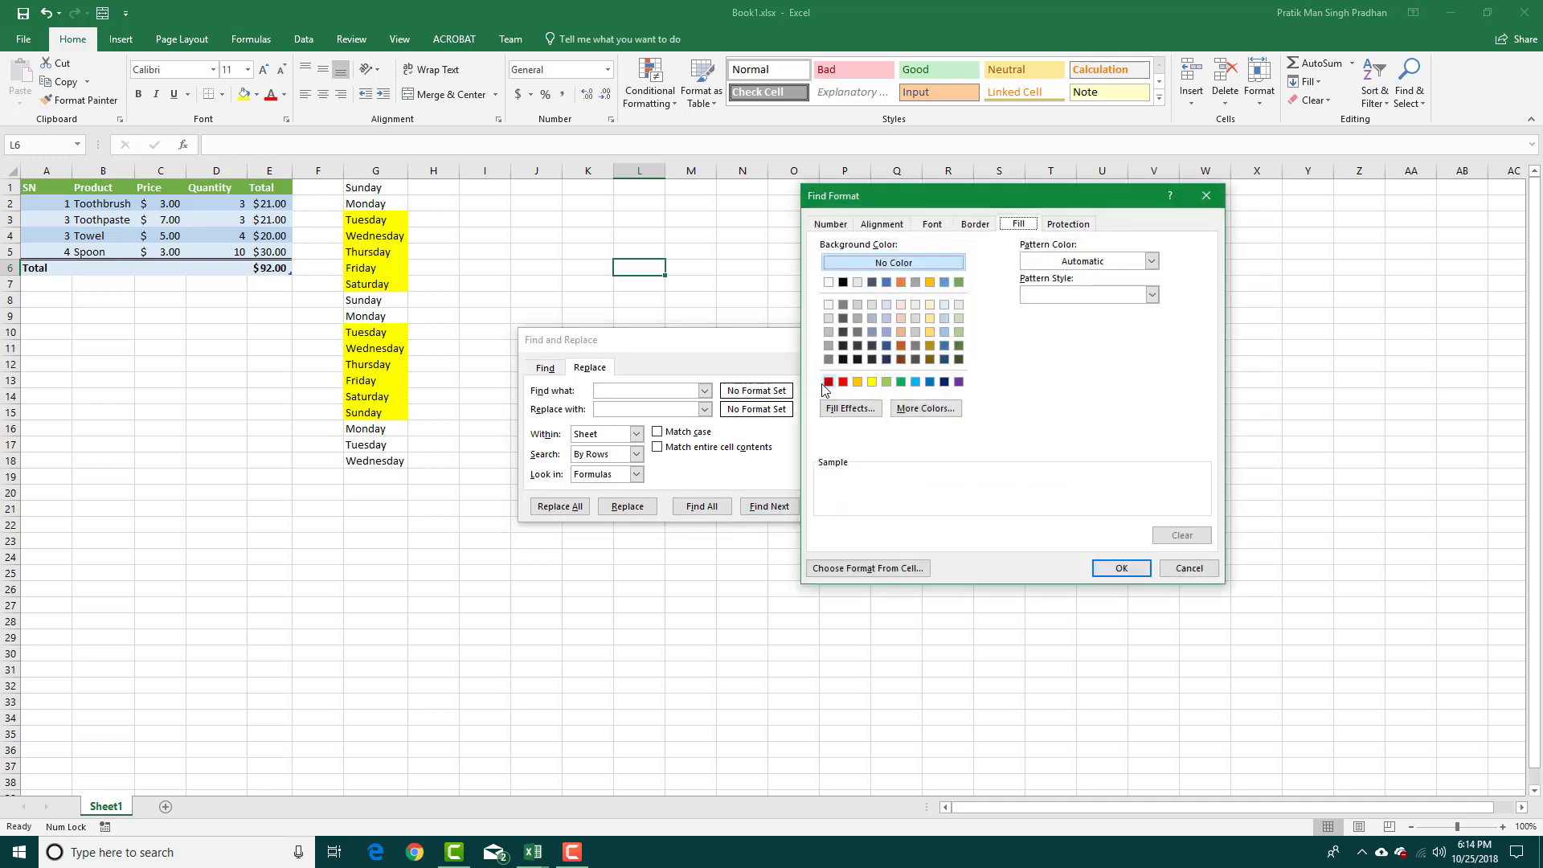
pyautogui.click(836, 225)
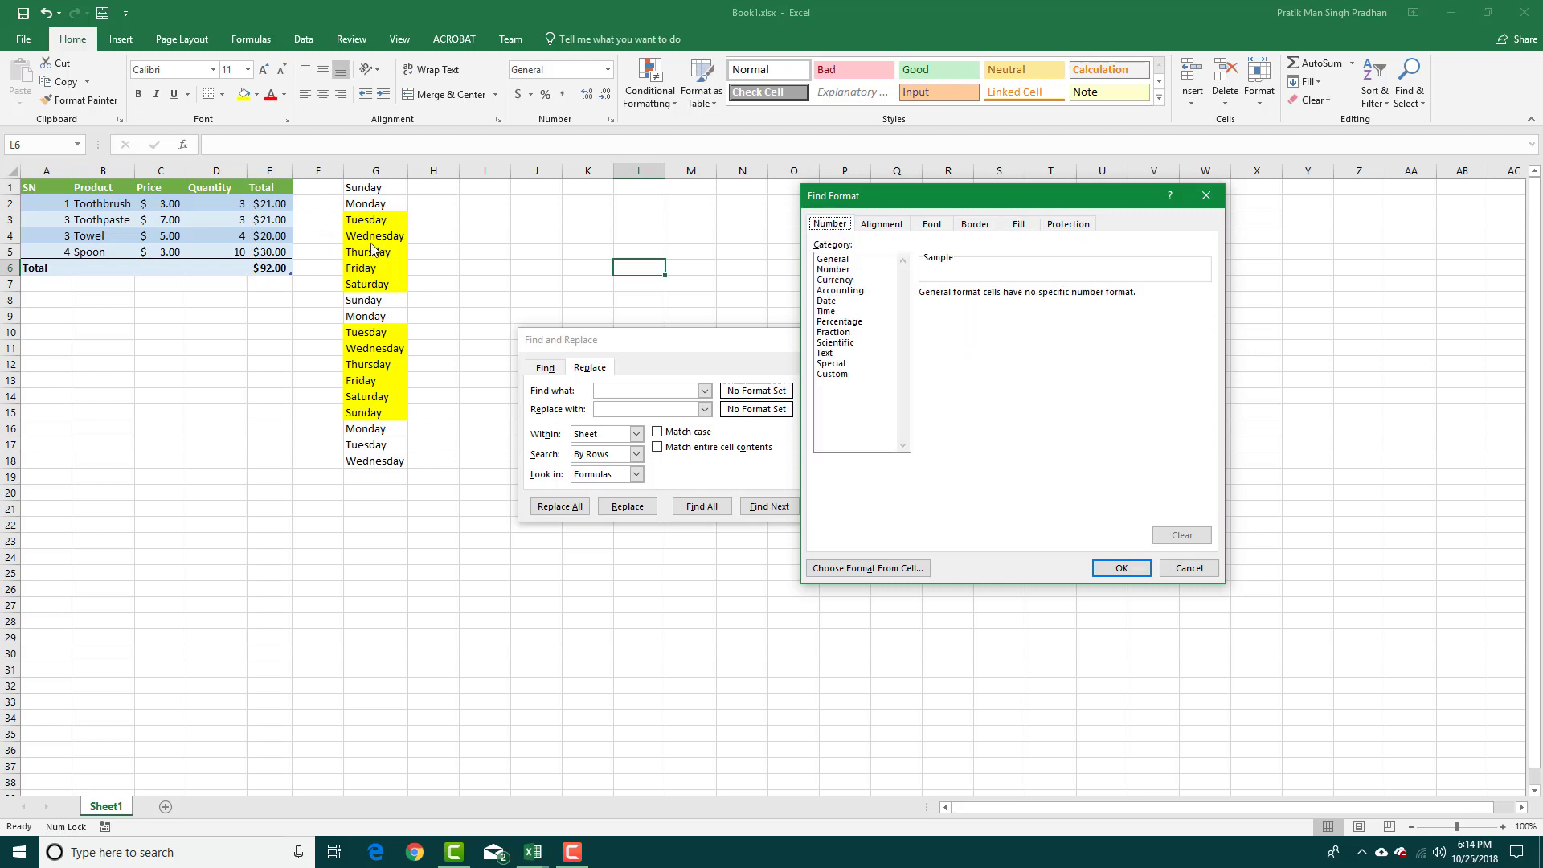
pyautogui.click(853, 569)
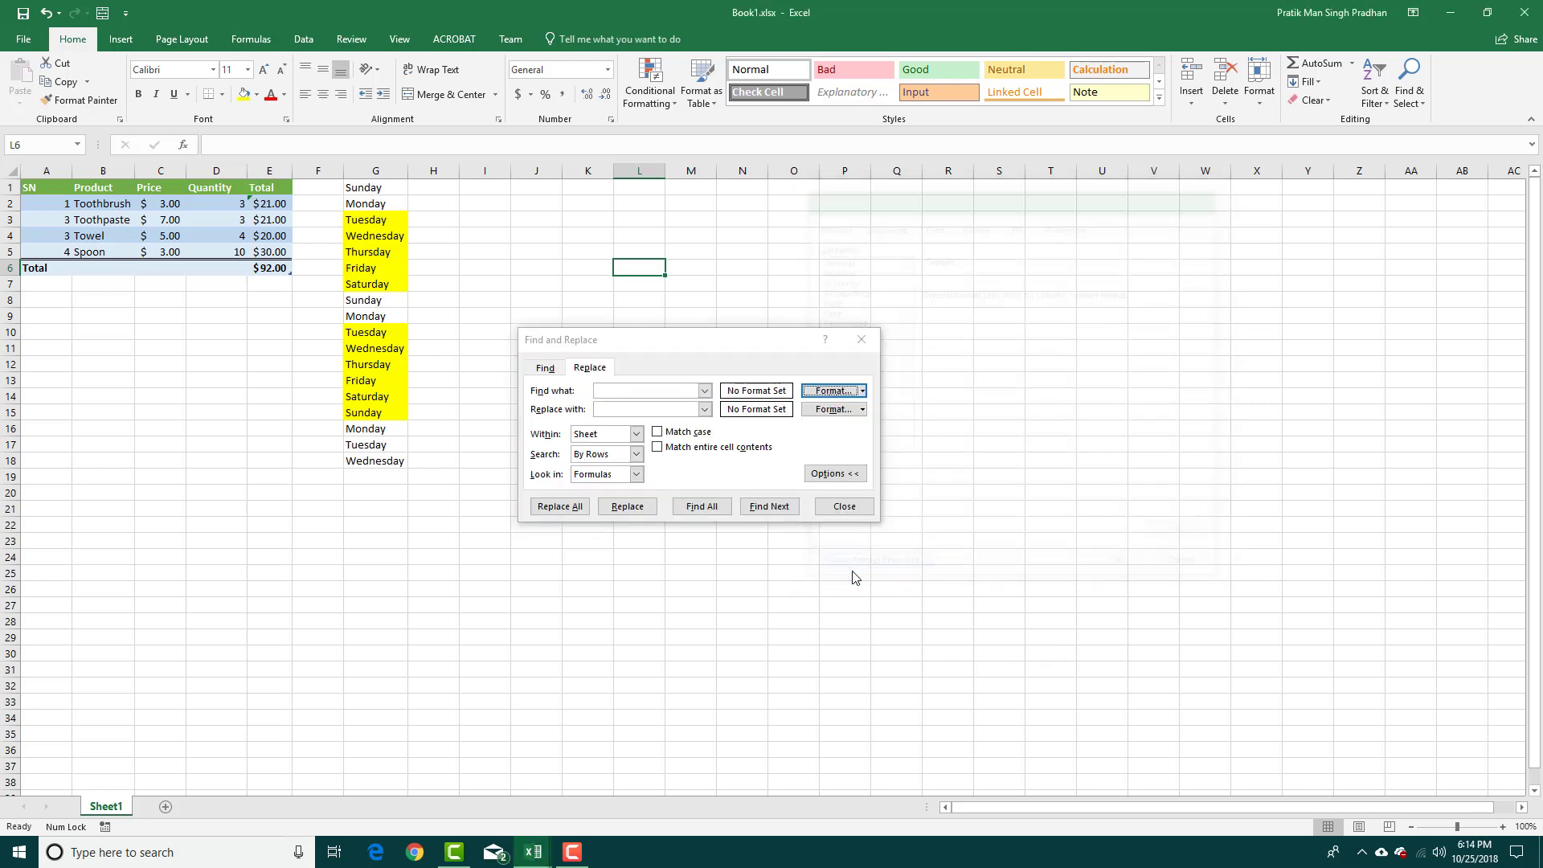
pyautogui.click(382, 220)
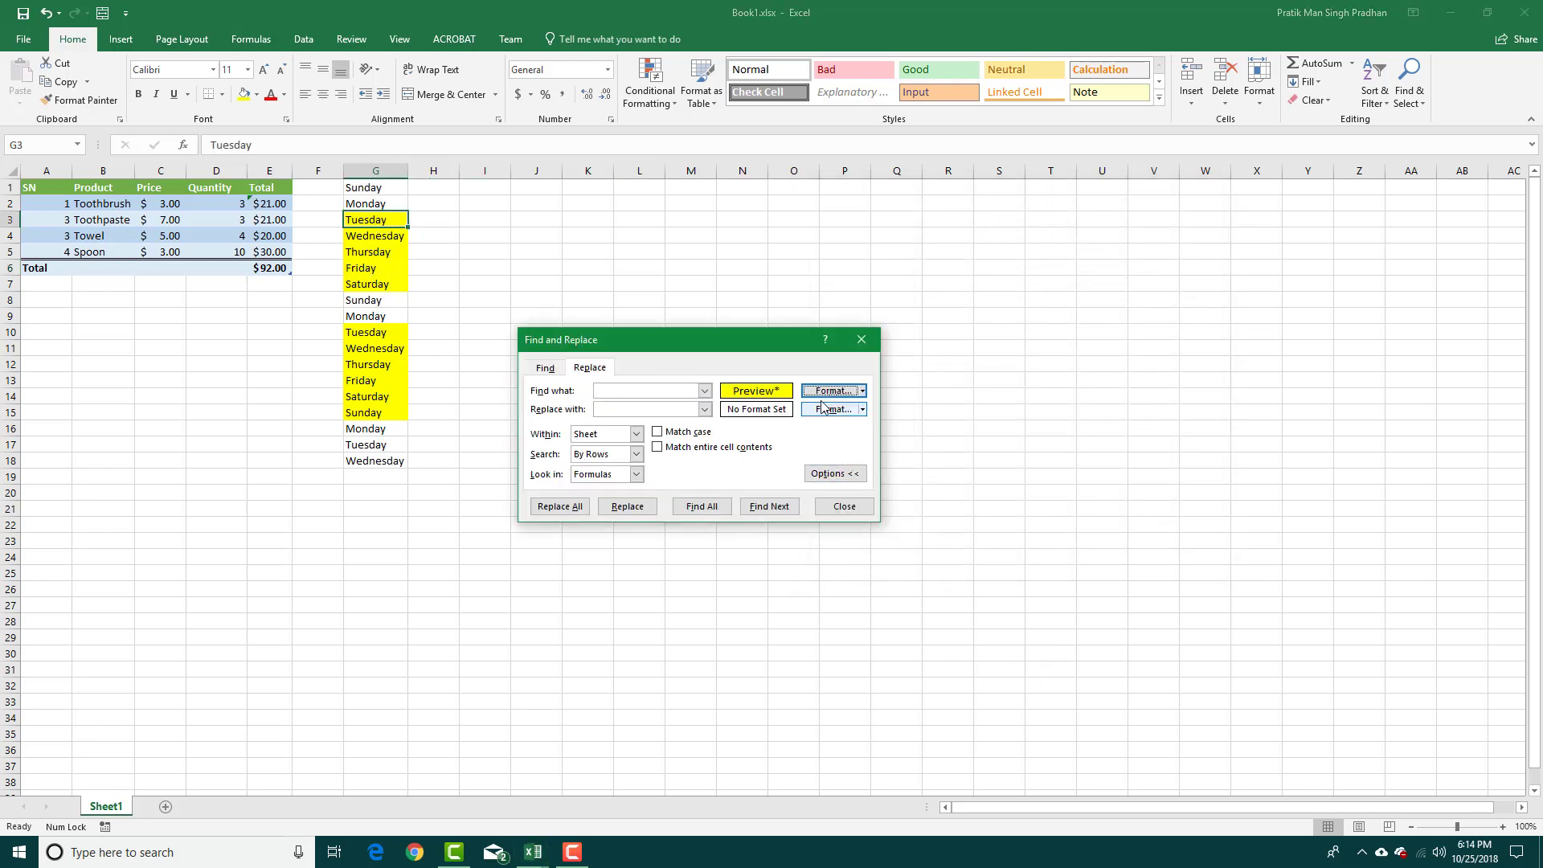
pyautogui.click(685, 411)
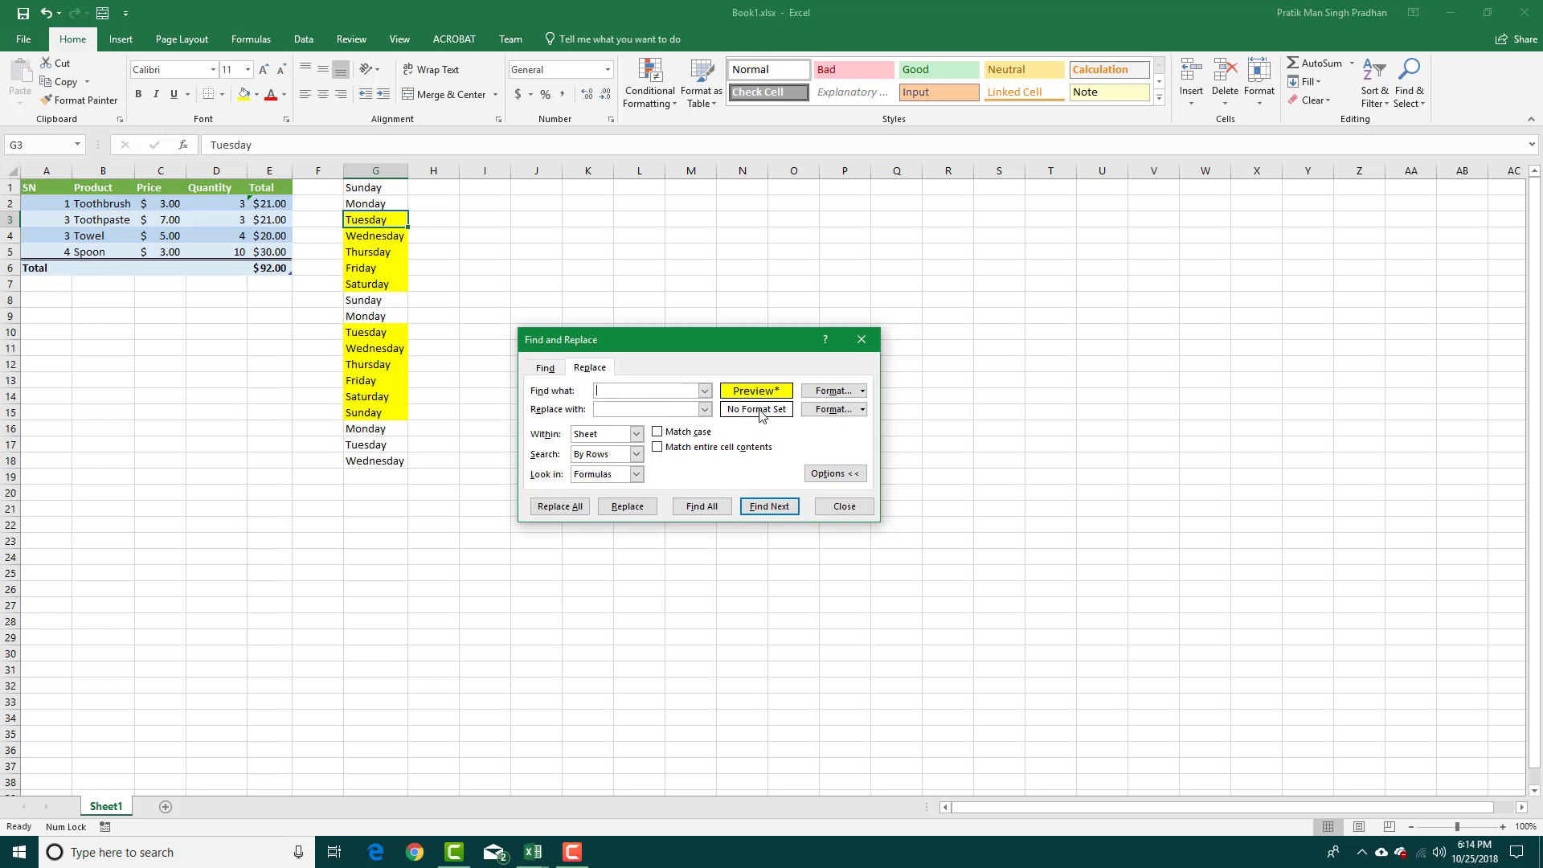
# Step: Set a light green replacement fill and replace all 11 yellow cells
pyautogui.click(823, 410)
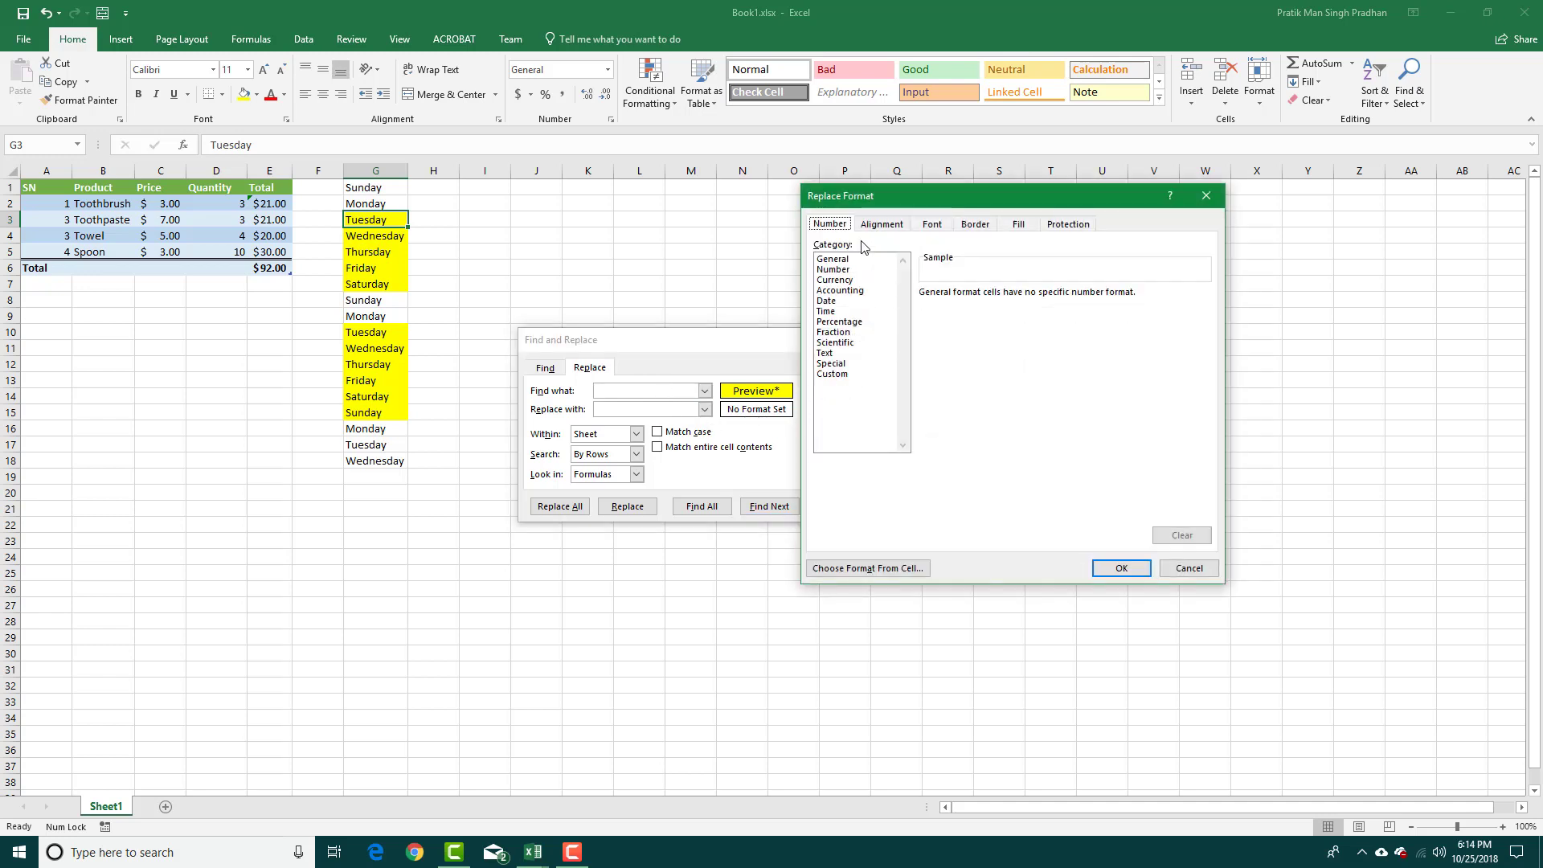
pyautogui.click(1018, 225)
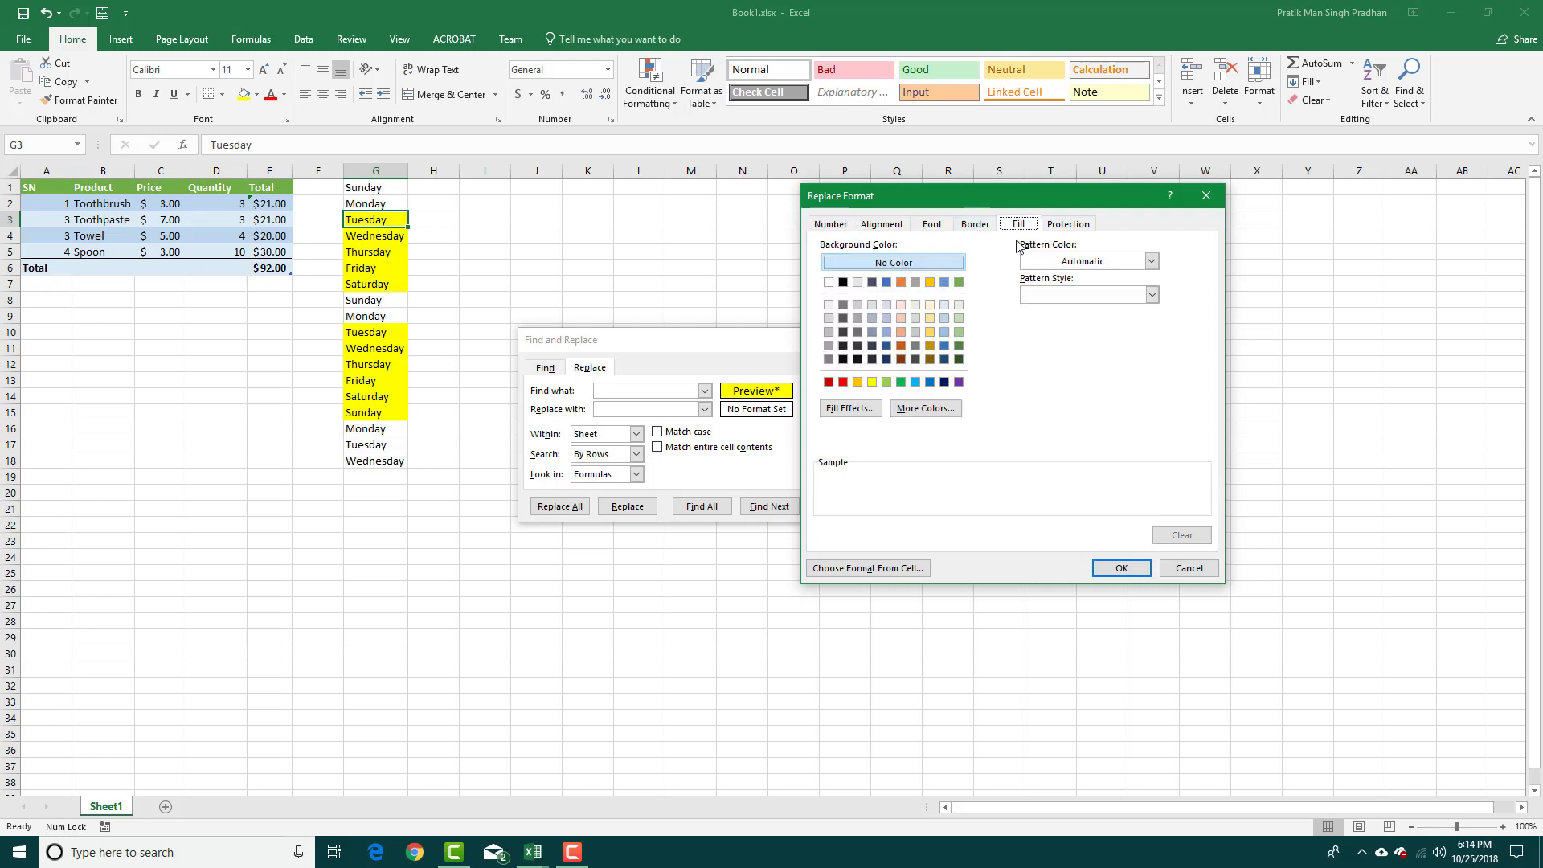
pyautogui.click(887, 382)
pyautogui.click(1120, 567)
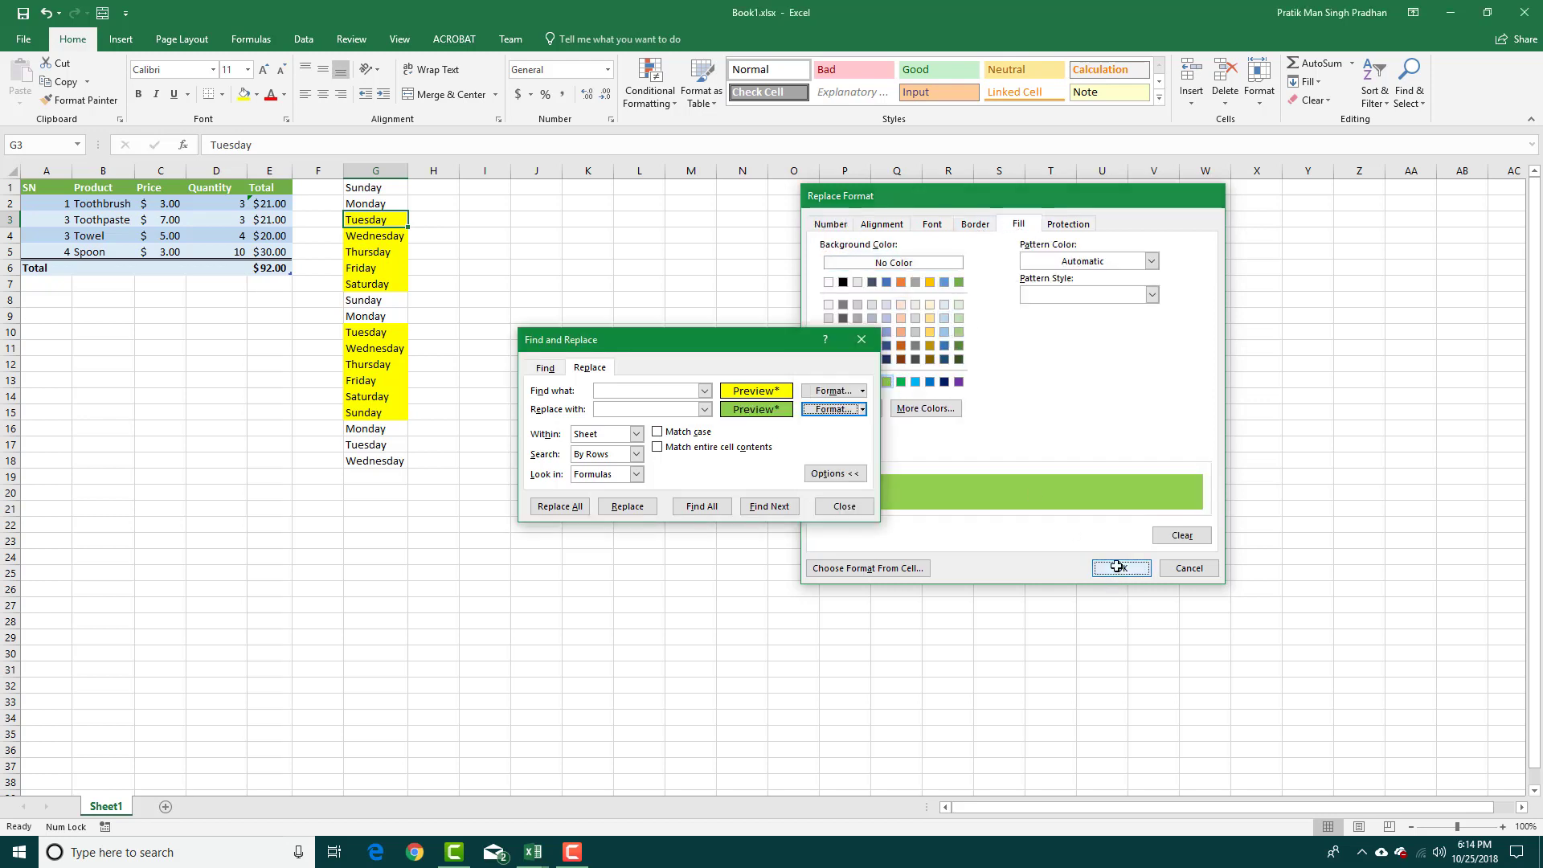
pyautogui.click(559, 506)
pyautogui.click(778, 475)
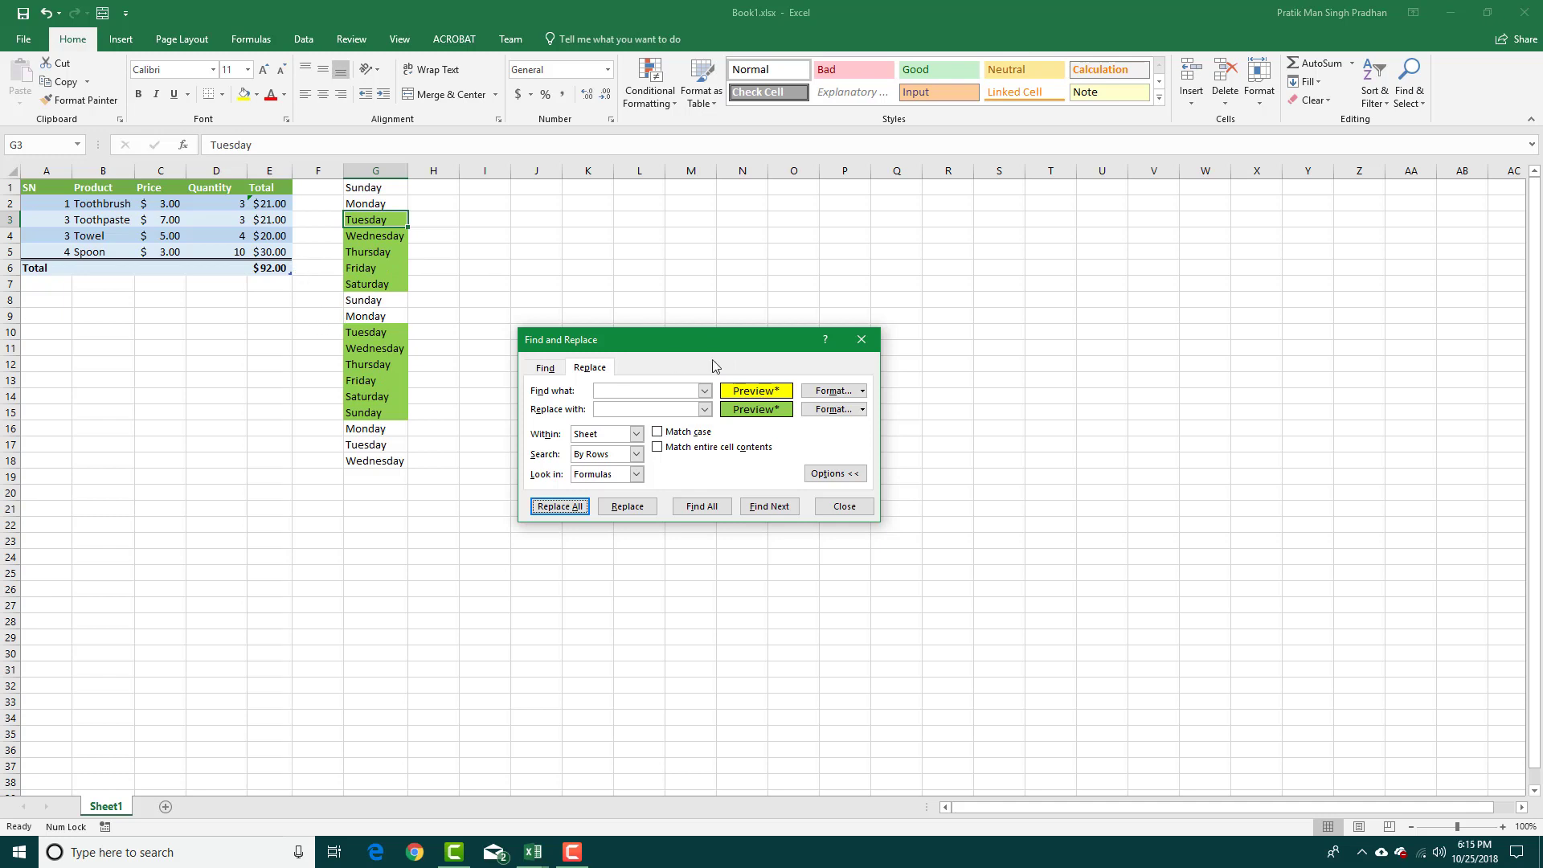
pyautogui.click(828, 390)
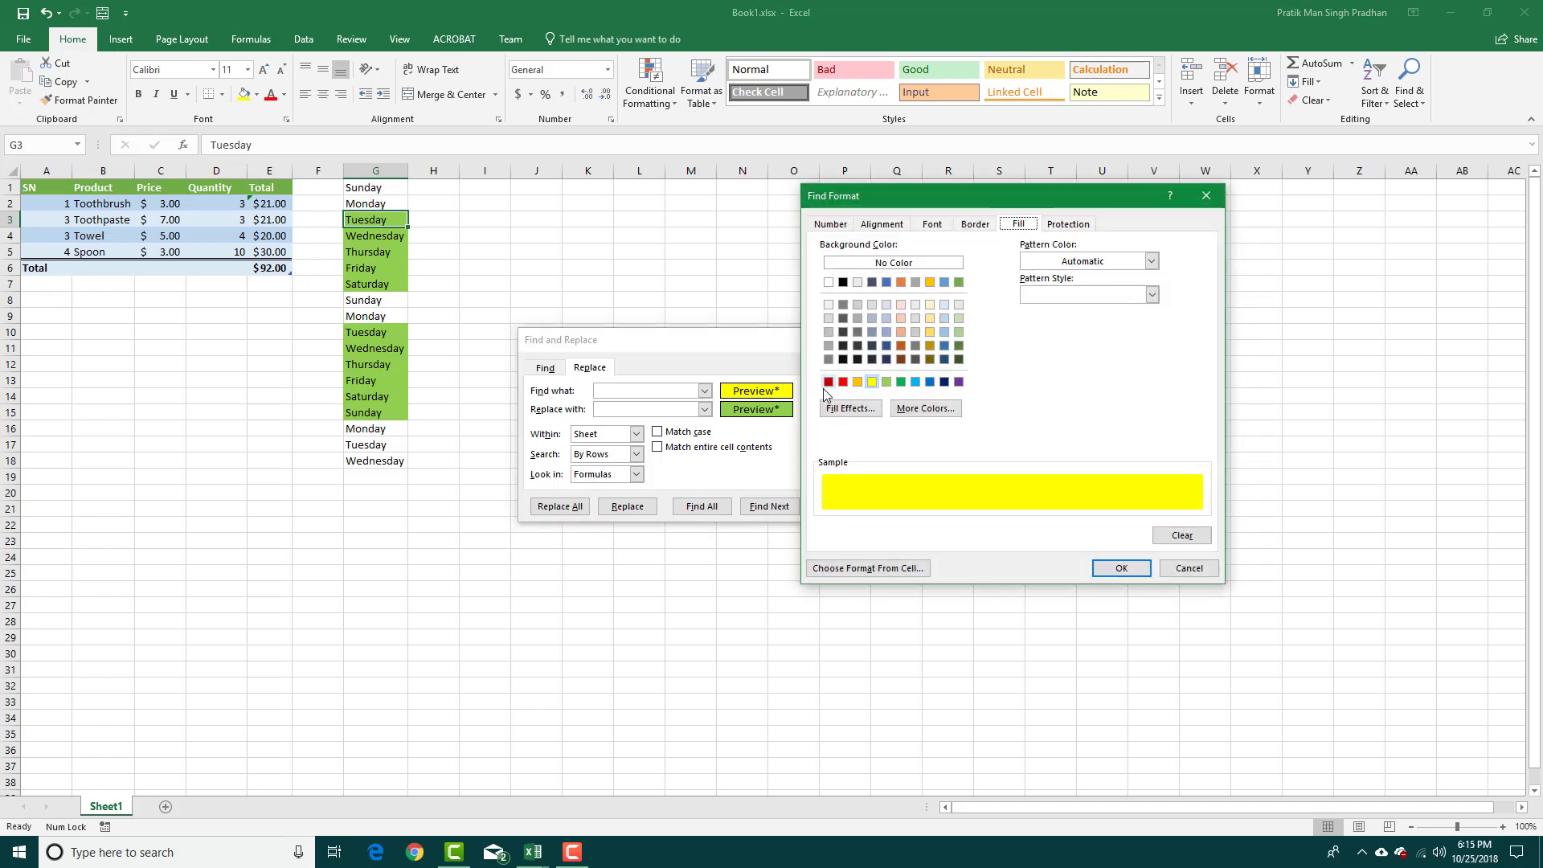
# Step: Find G3's fill format and Replace All with a yellow fill, making 2 replacements
pyautogui.click(856, 568)
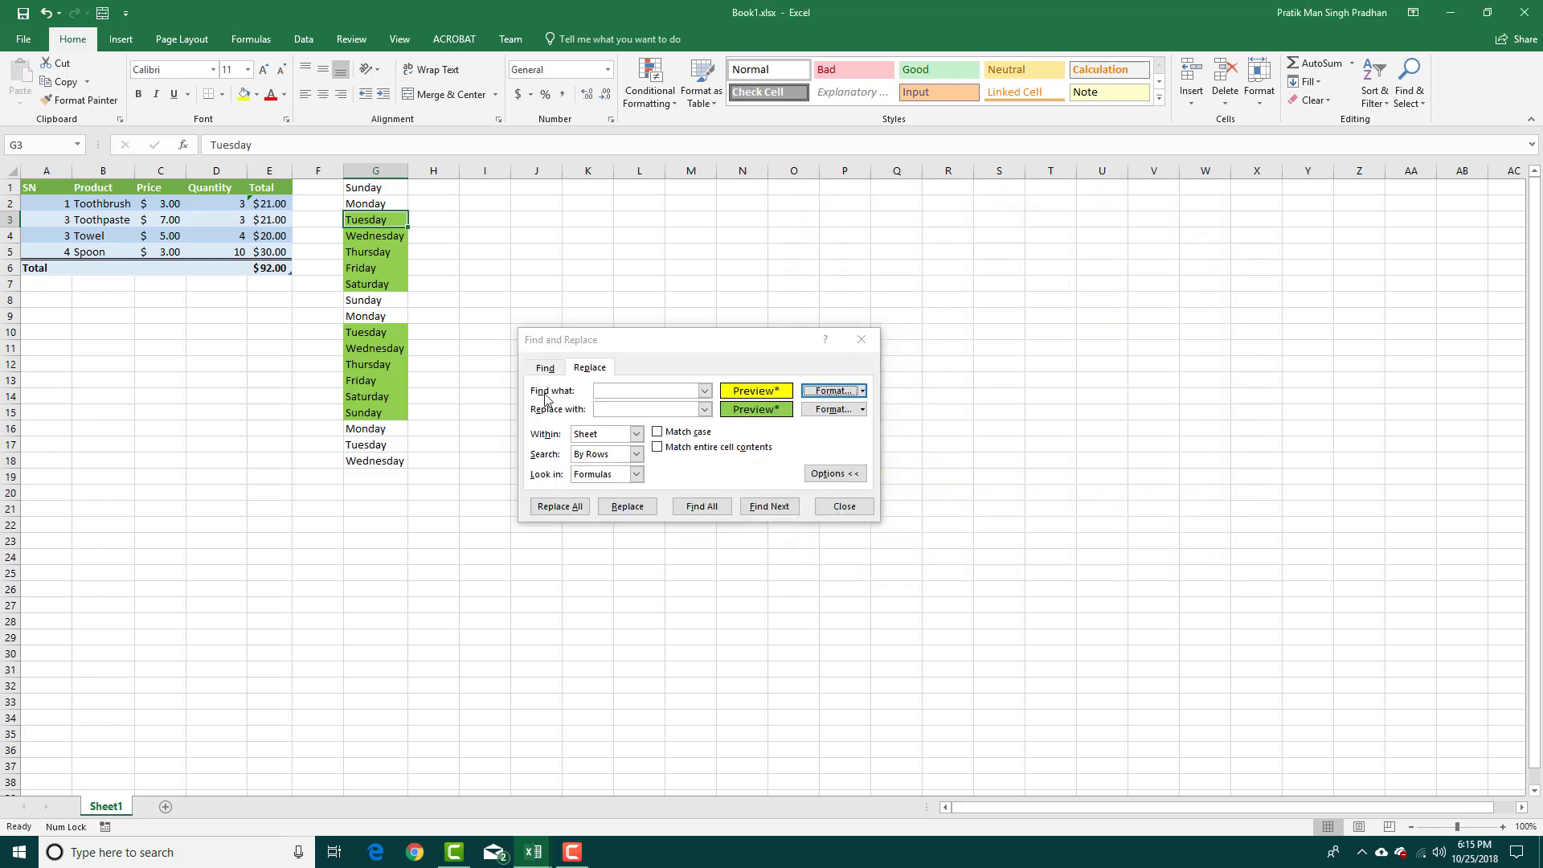
pyautogui.click(364, 229)
pyautogui.click(682, 411)
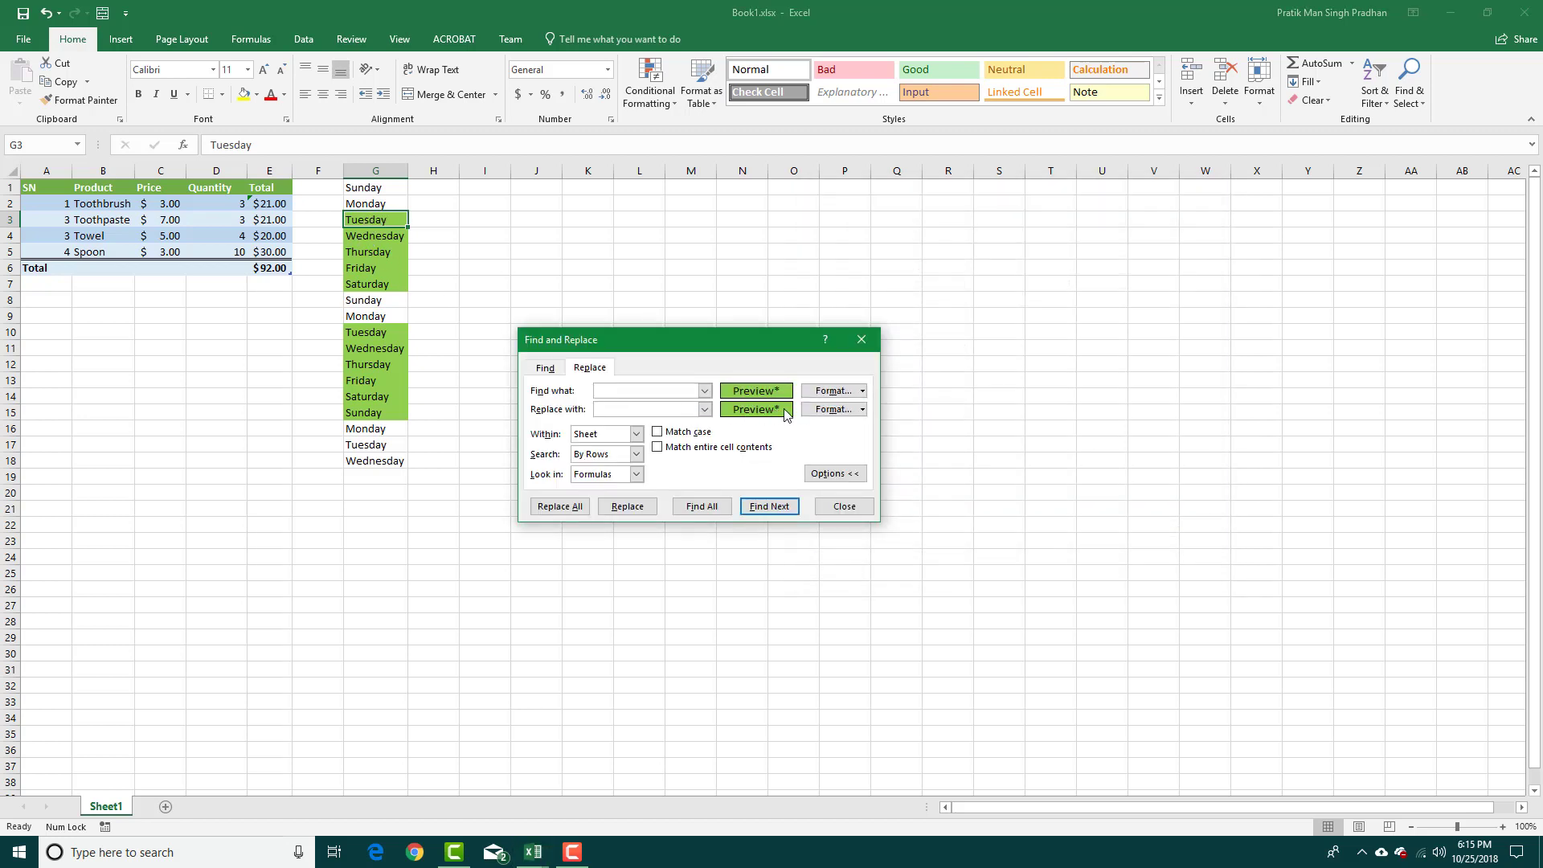
pyautogui.click(830, 409)
pyautogui.click(872, 381)
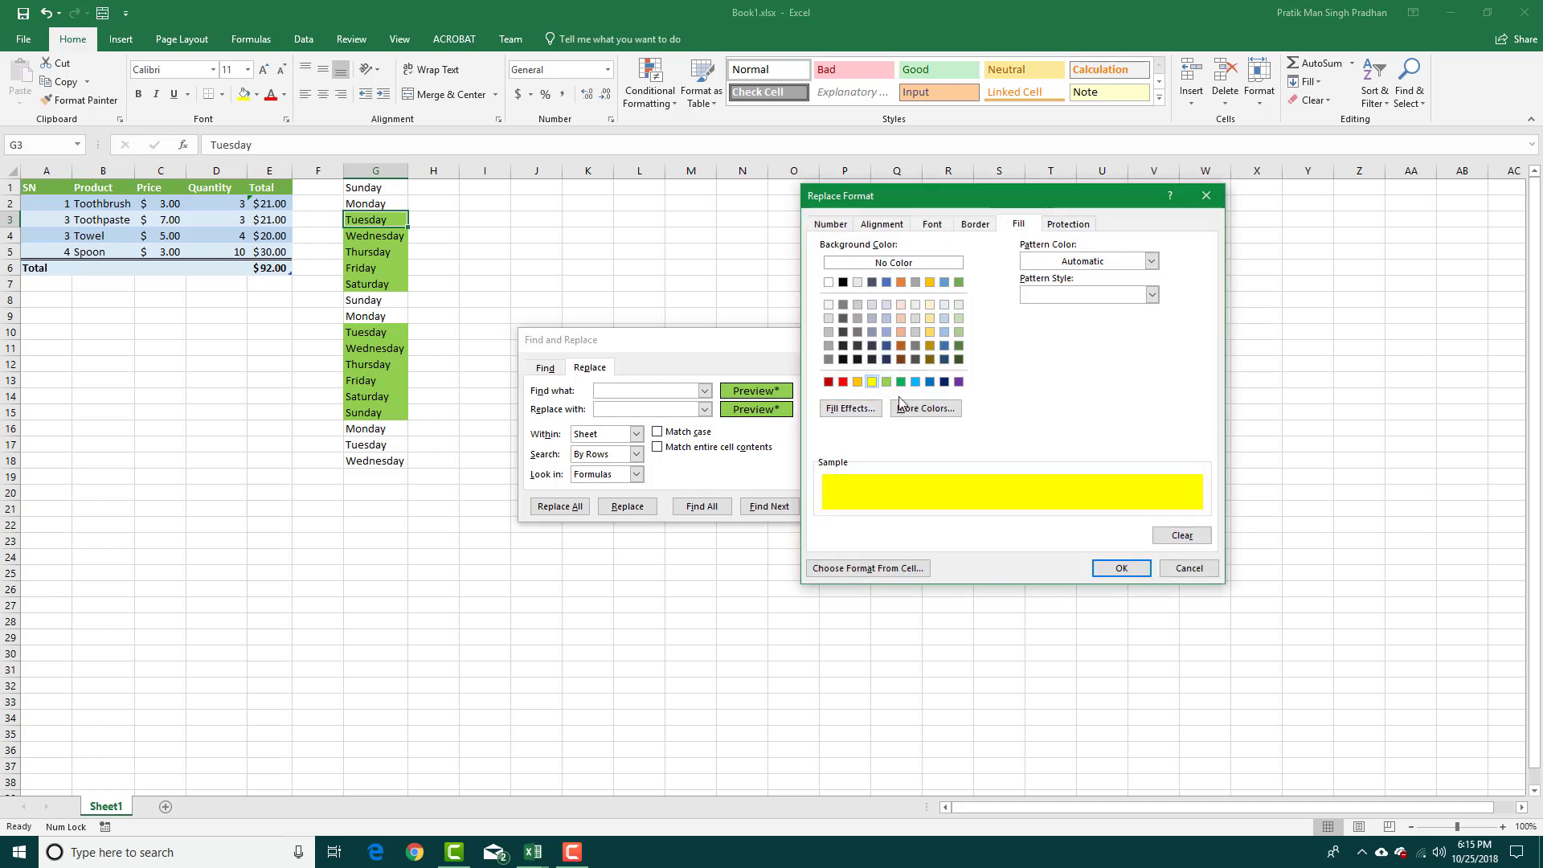
pyautogui.click(1121, 568)
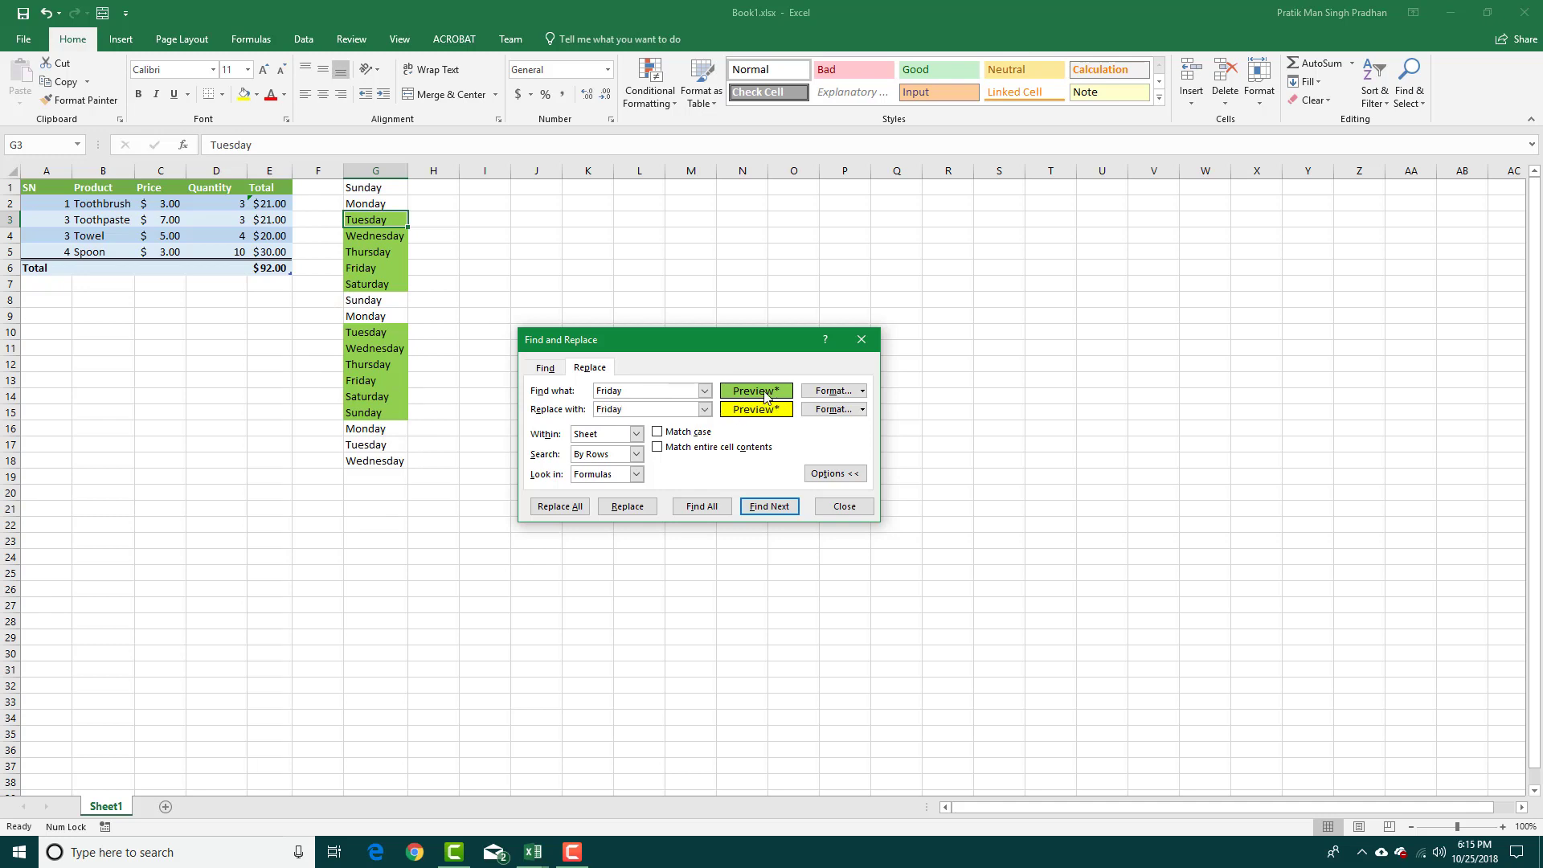
pyautogui.click(574, 509)
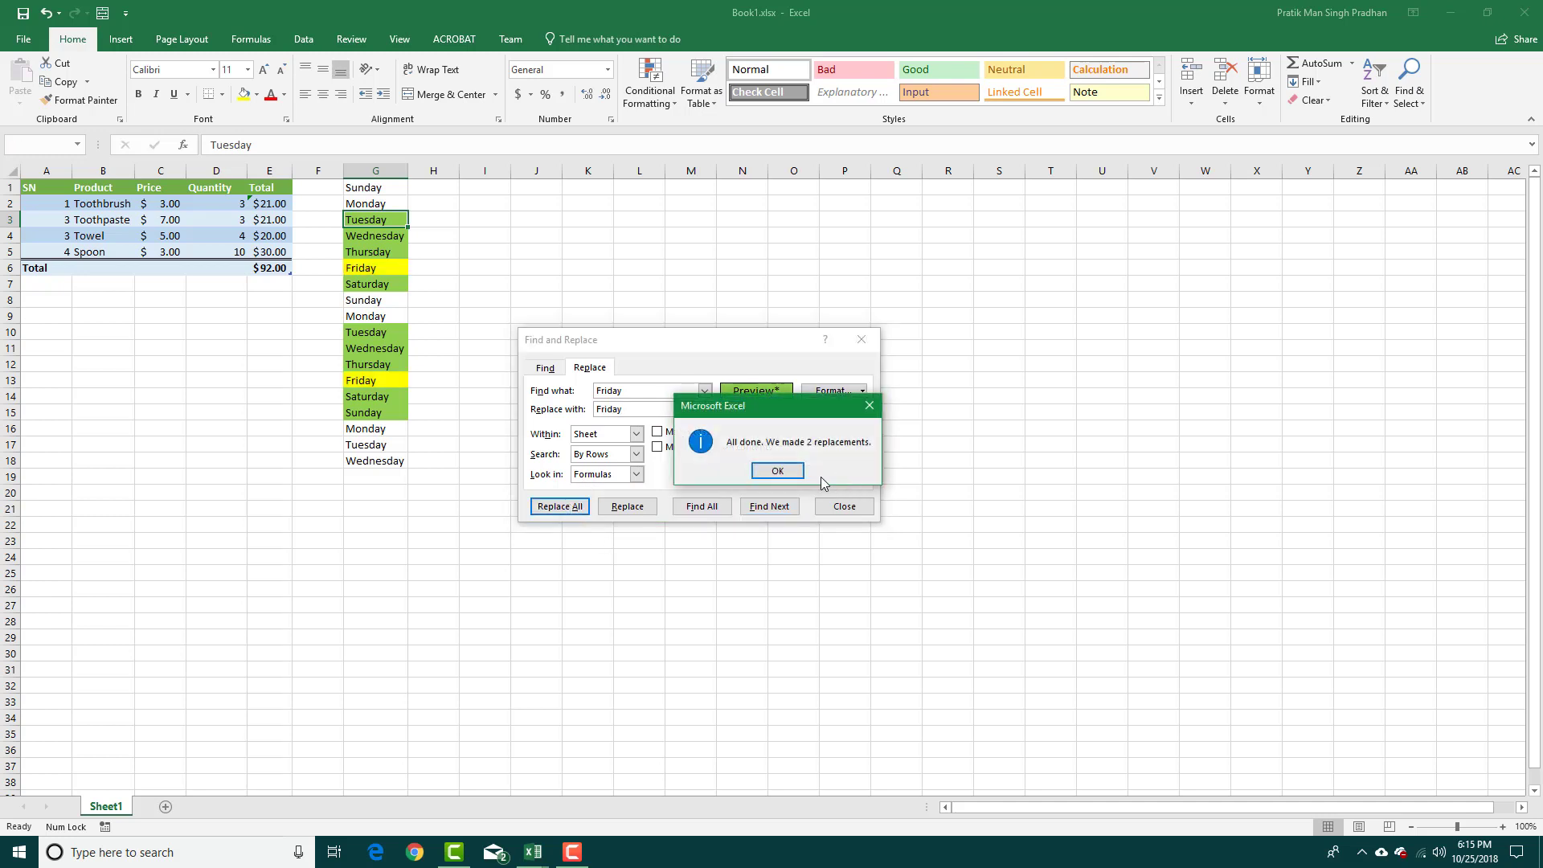
pyautogui.click(788, 472)
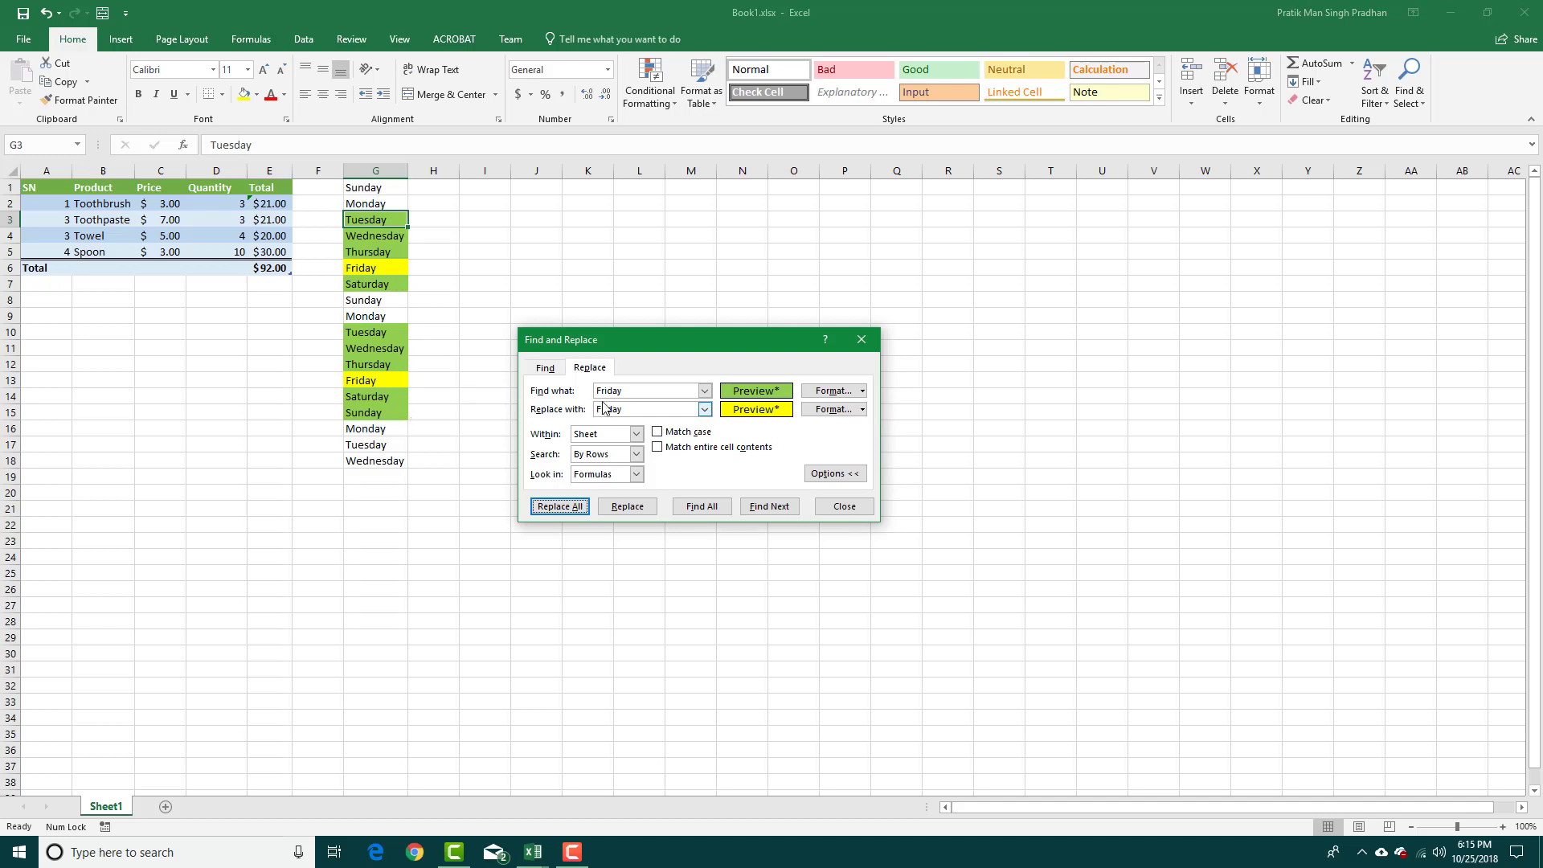
# Step: Replace Sunday with Sunday in a green fill, darkening the green Sunday in G15
pyautogui.click(683, 391)
pyautogui.write('Sun')
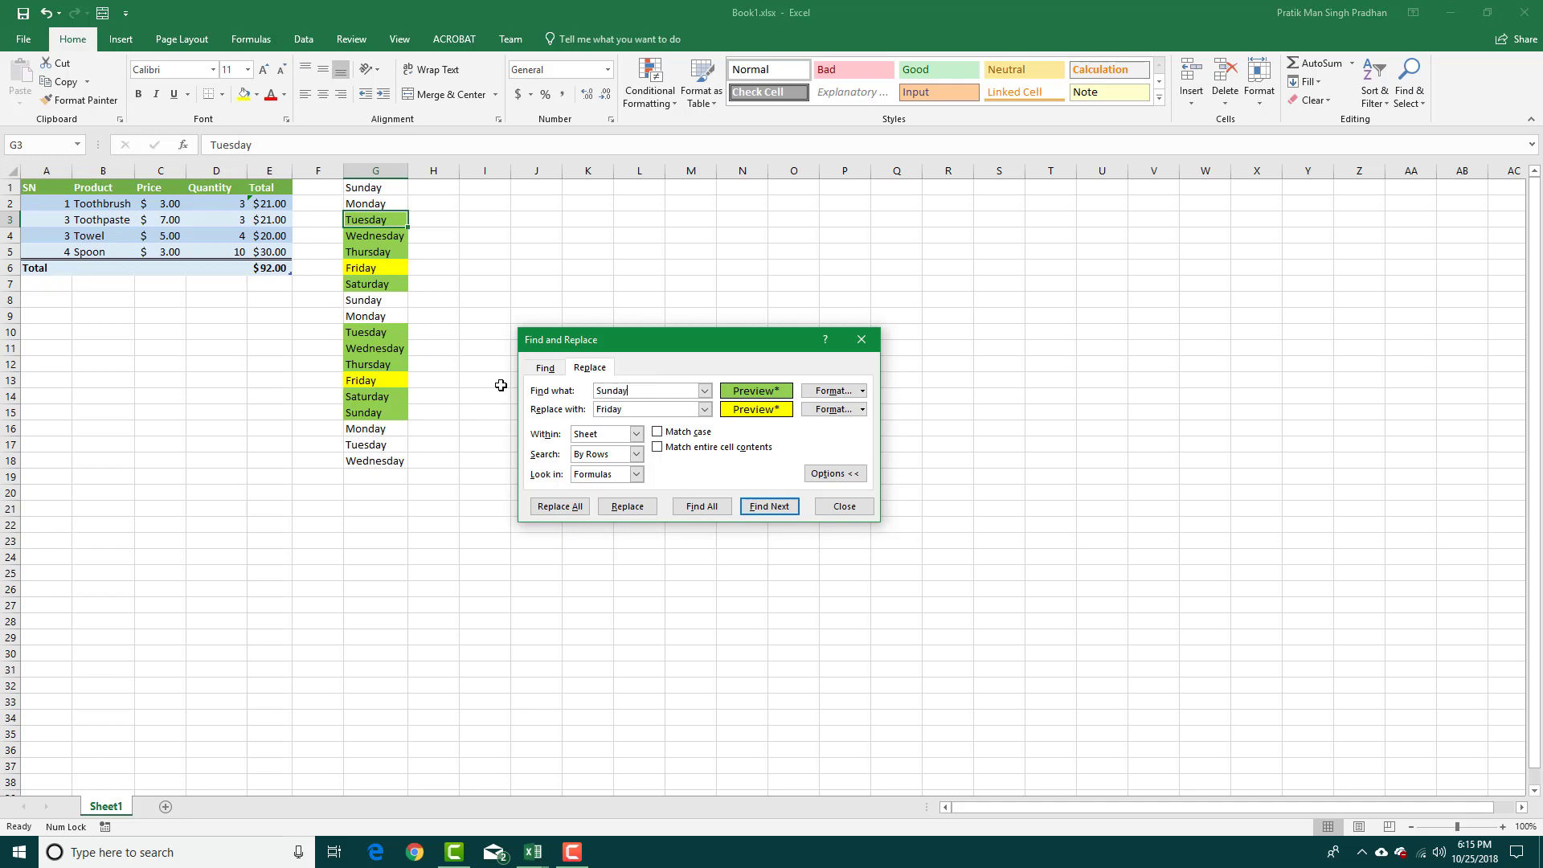
pyautogui.press('Tab')
pyautogui.write('S')
pyautogui.click(782, 412)
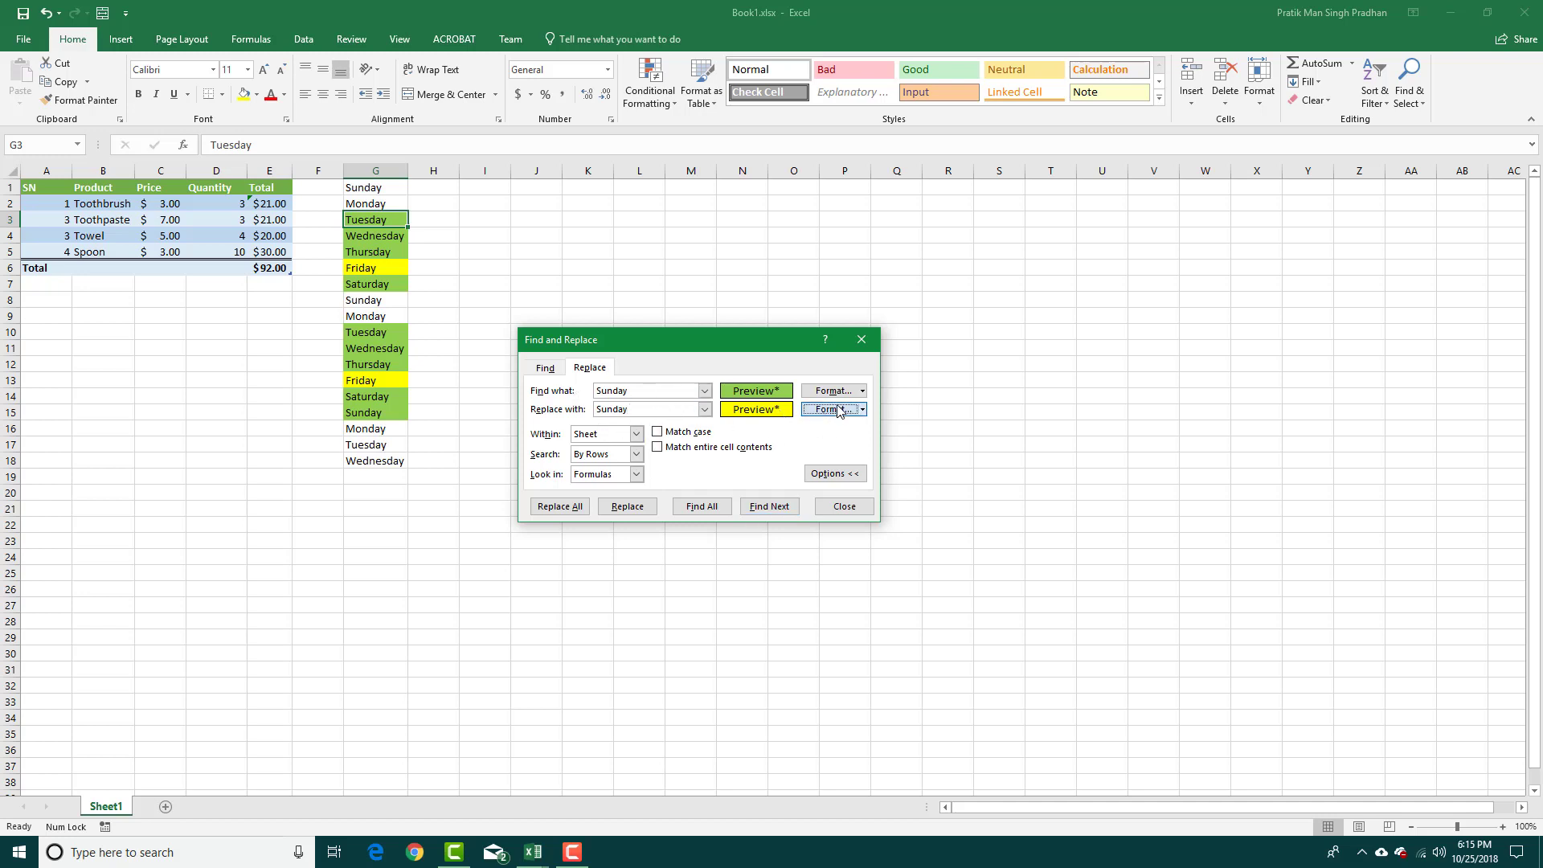
pyautogui.click(902, 382)
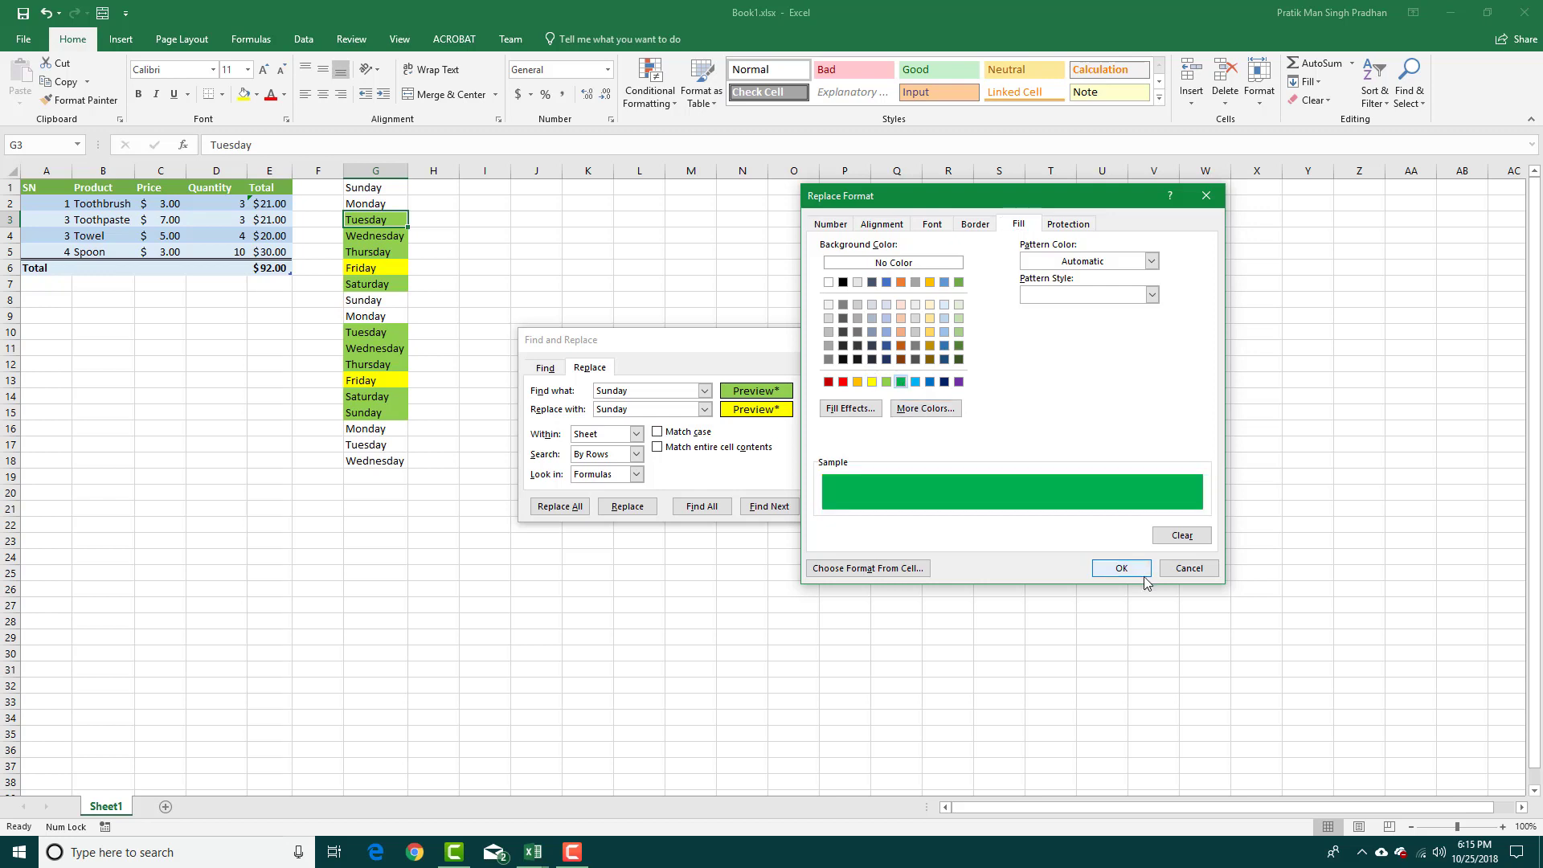
pyautogui.click(1140, 572)
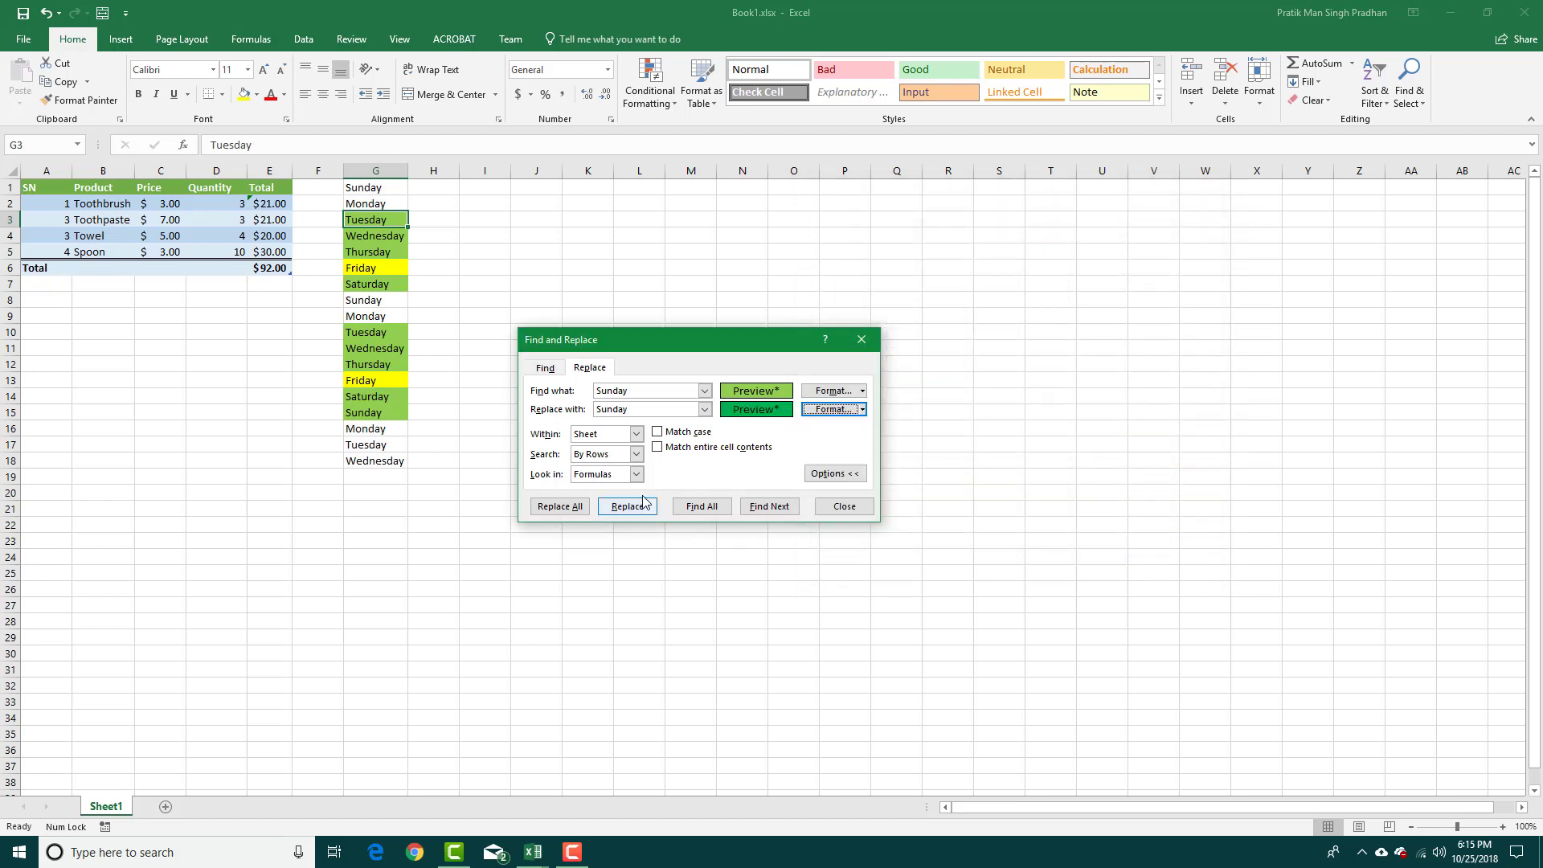
pyautogui.click(560, 506)
pyautogui.click(777, 471)
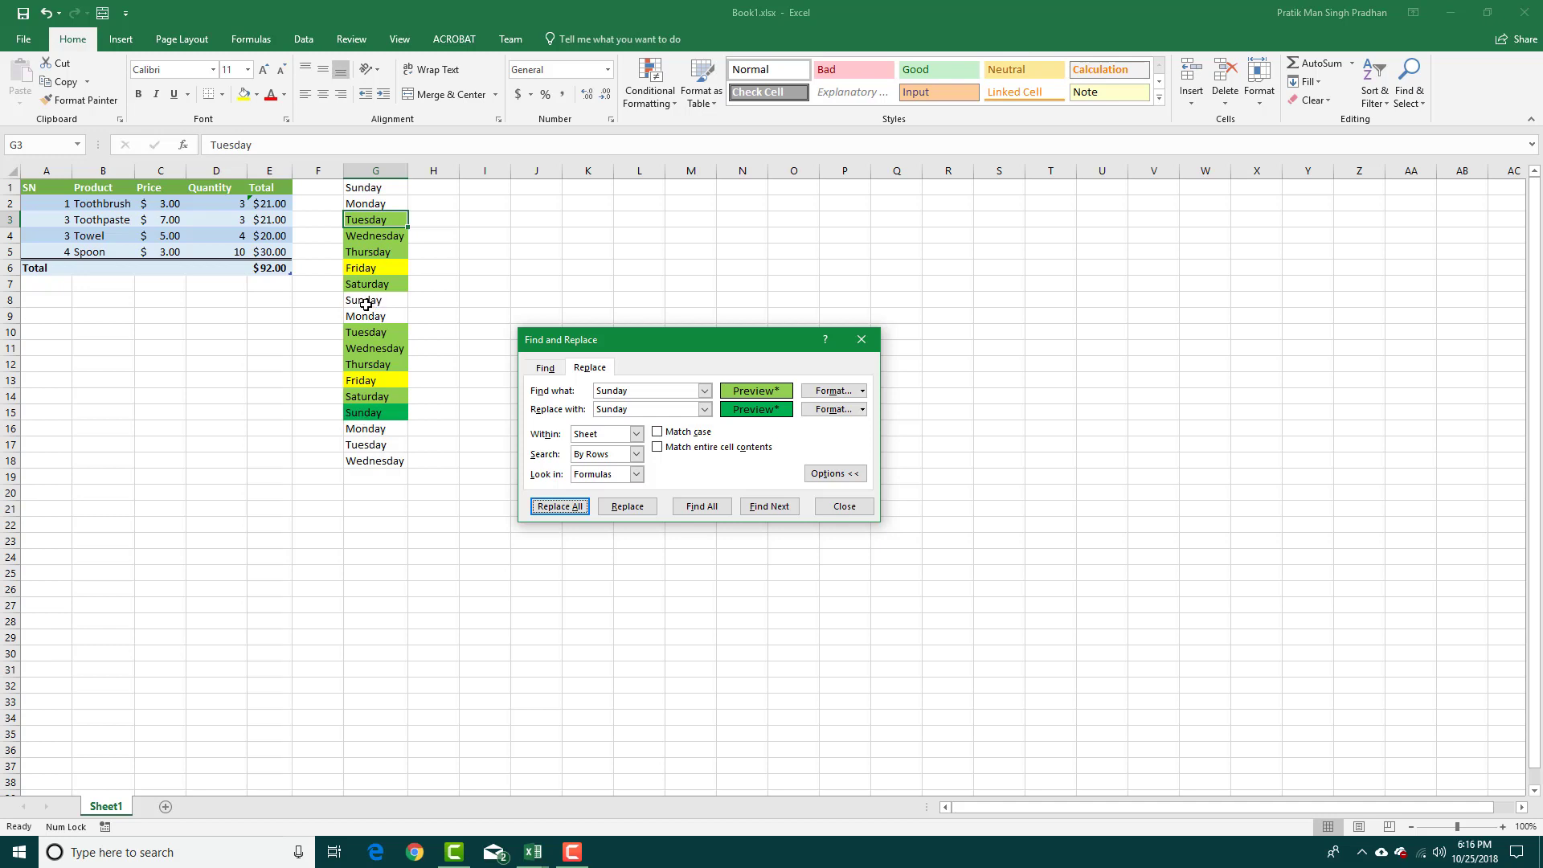
# Step: Clear the find format, take G1's format, and give plain Sundays a light grey fill
pyautogui.click(863, 392)
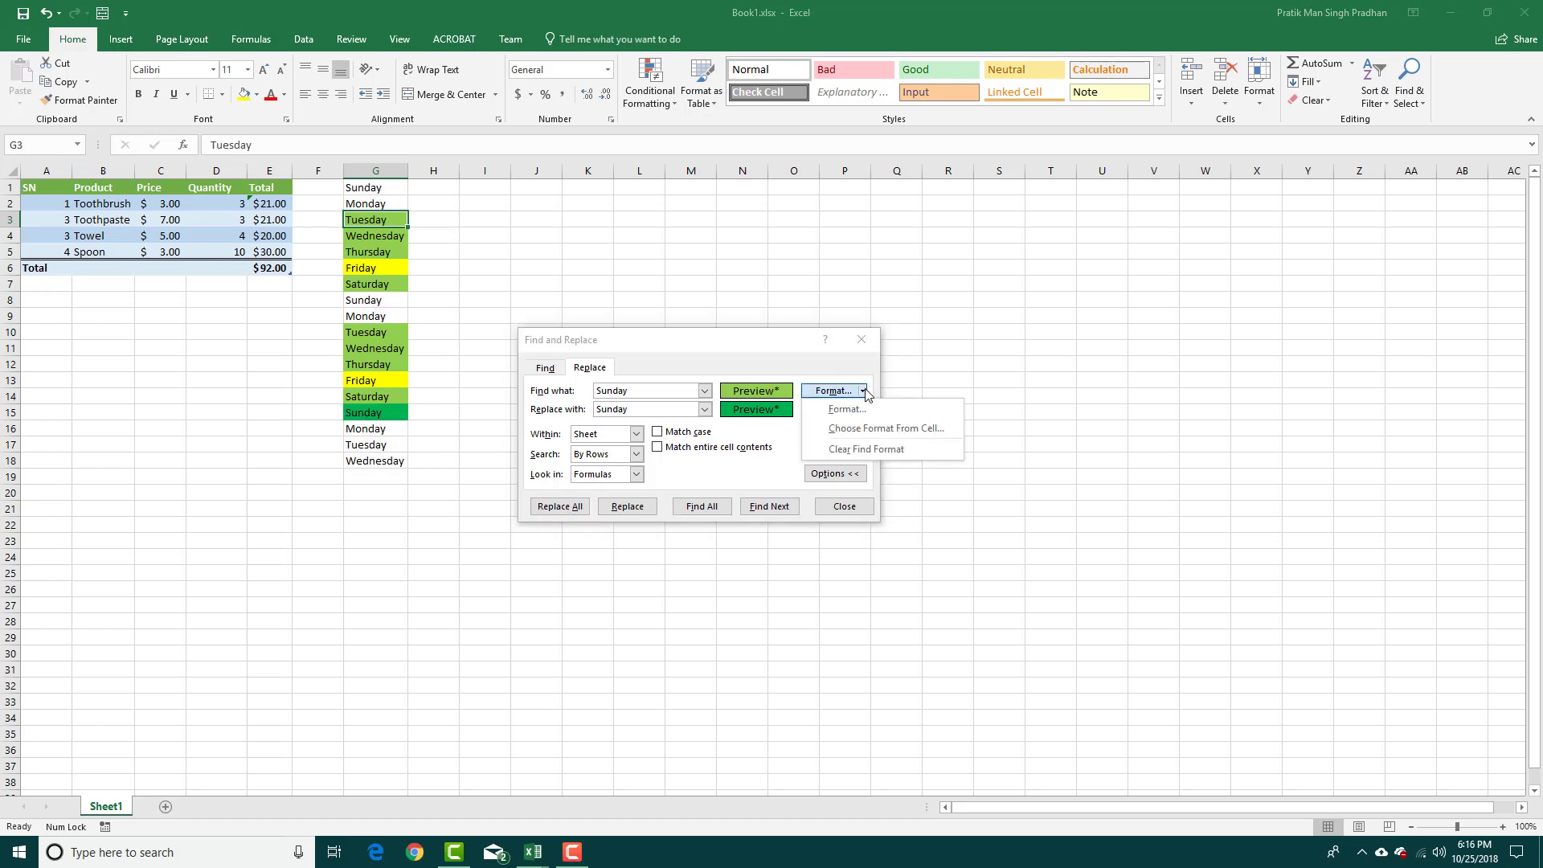
pyautogui.click(876, 451)
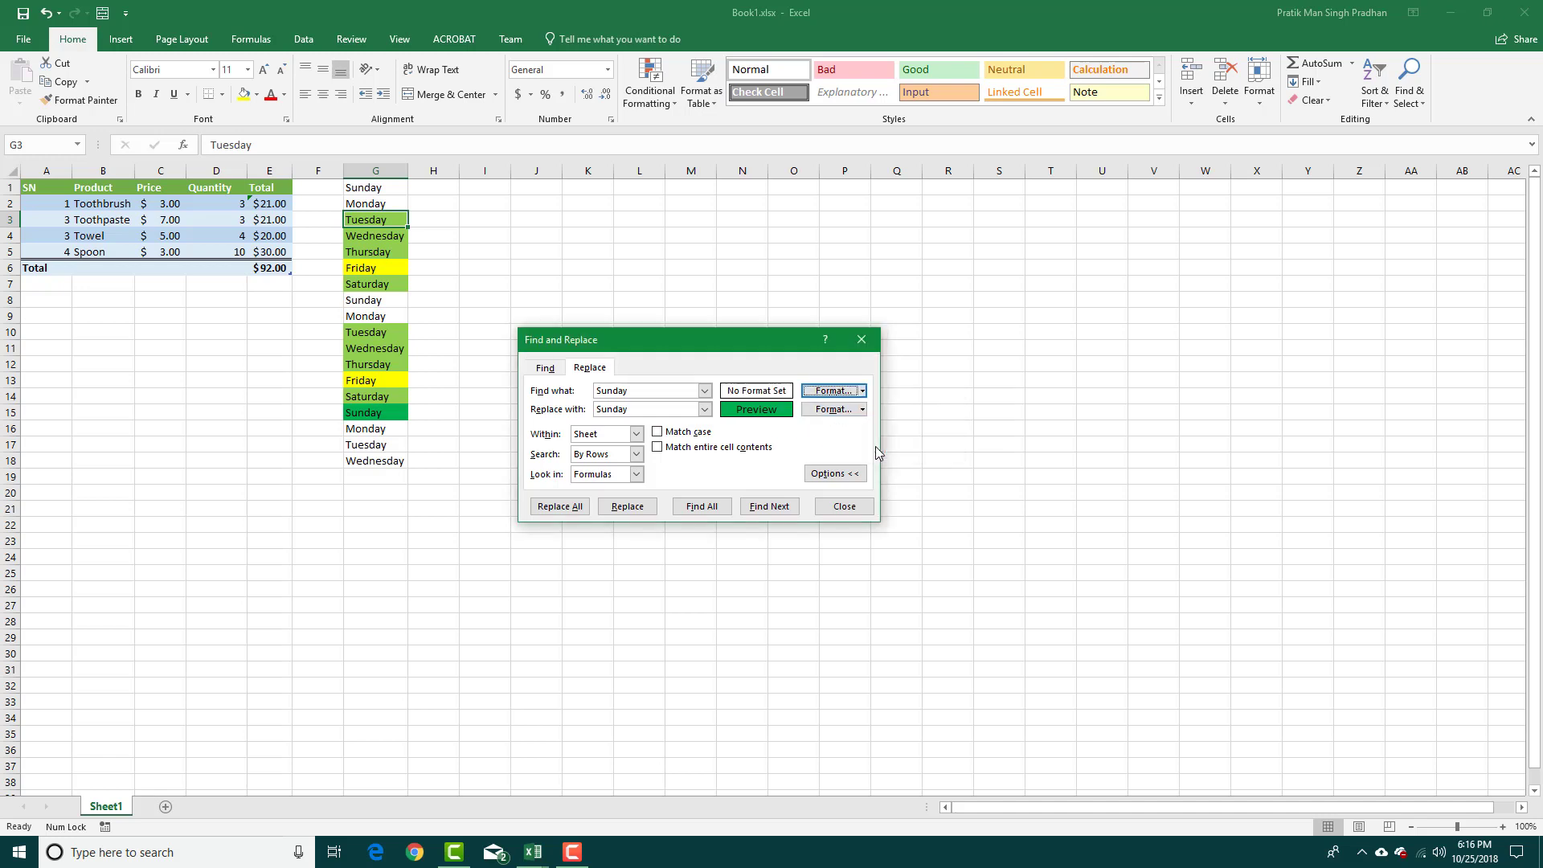
pyautogui.click(810, 413)
pyautogui.click(864, 563)
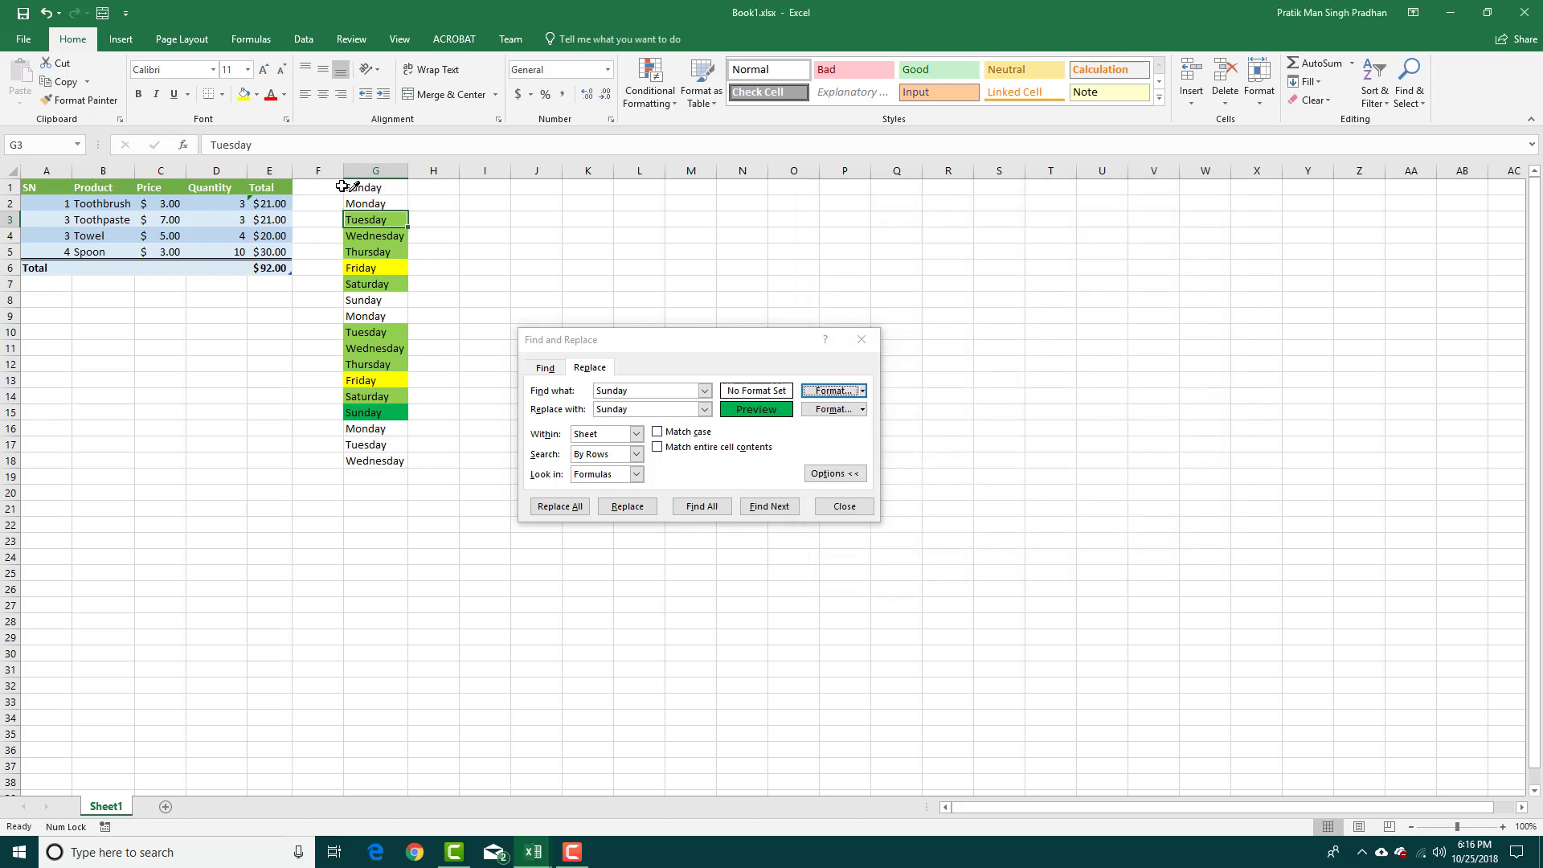
pyautogui.click(355, 191)
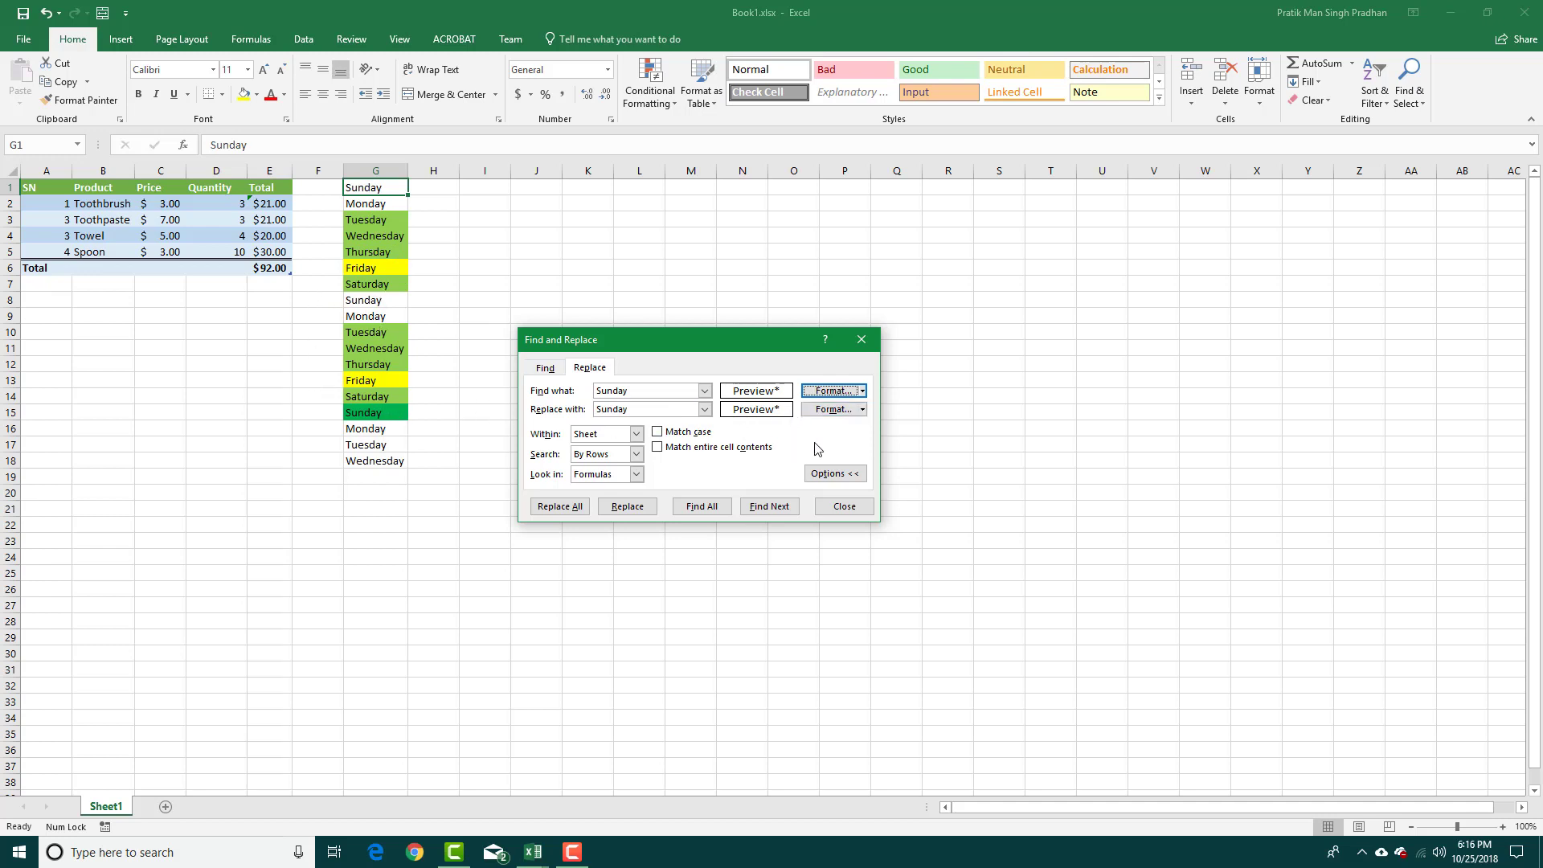
pyautogui.click(832, 409)
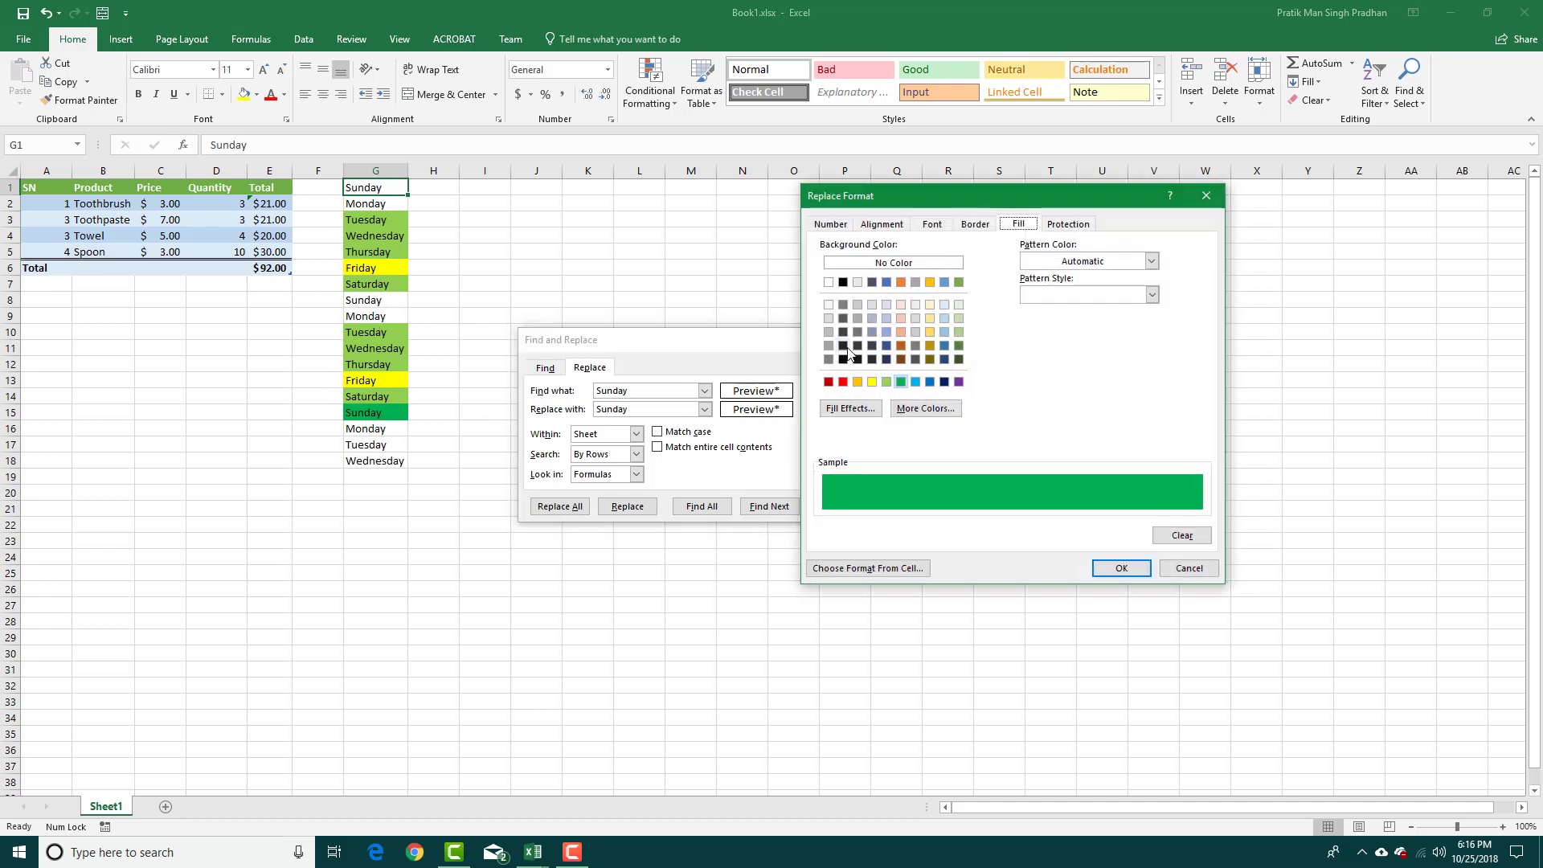
pyautogui.click(828, 332)
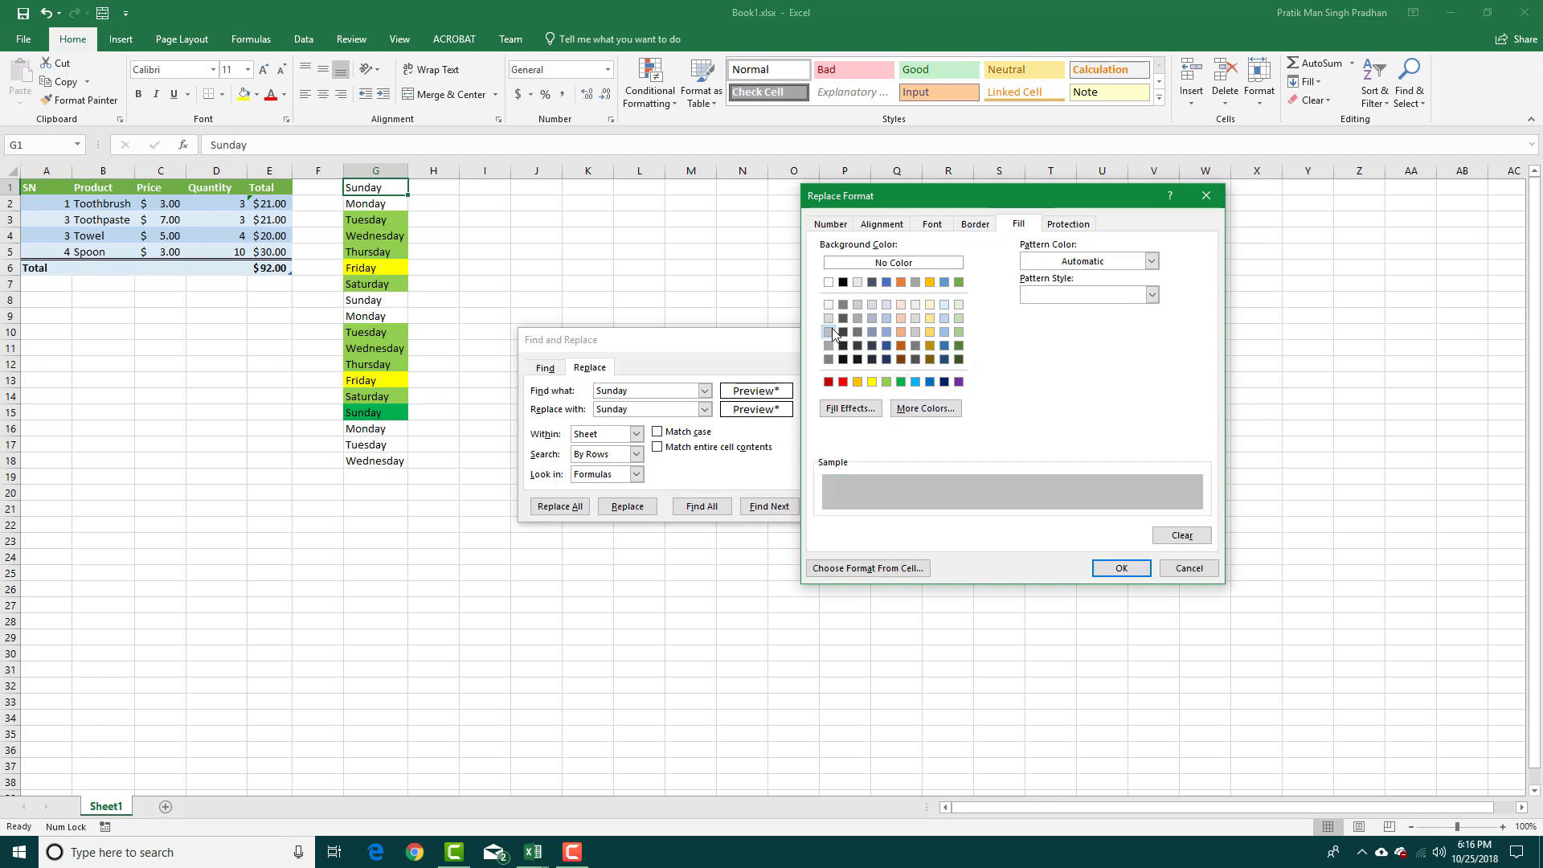
pyautogui.click(1120, 569)
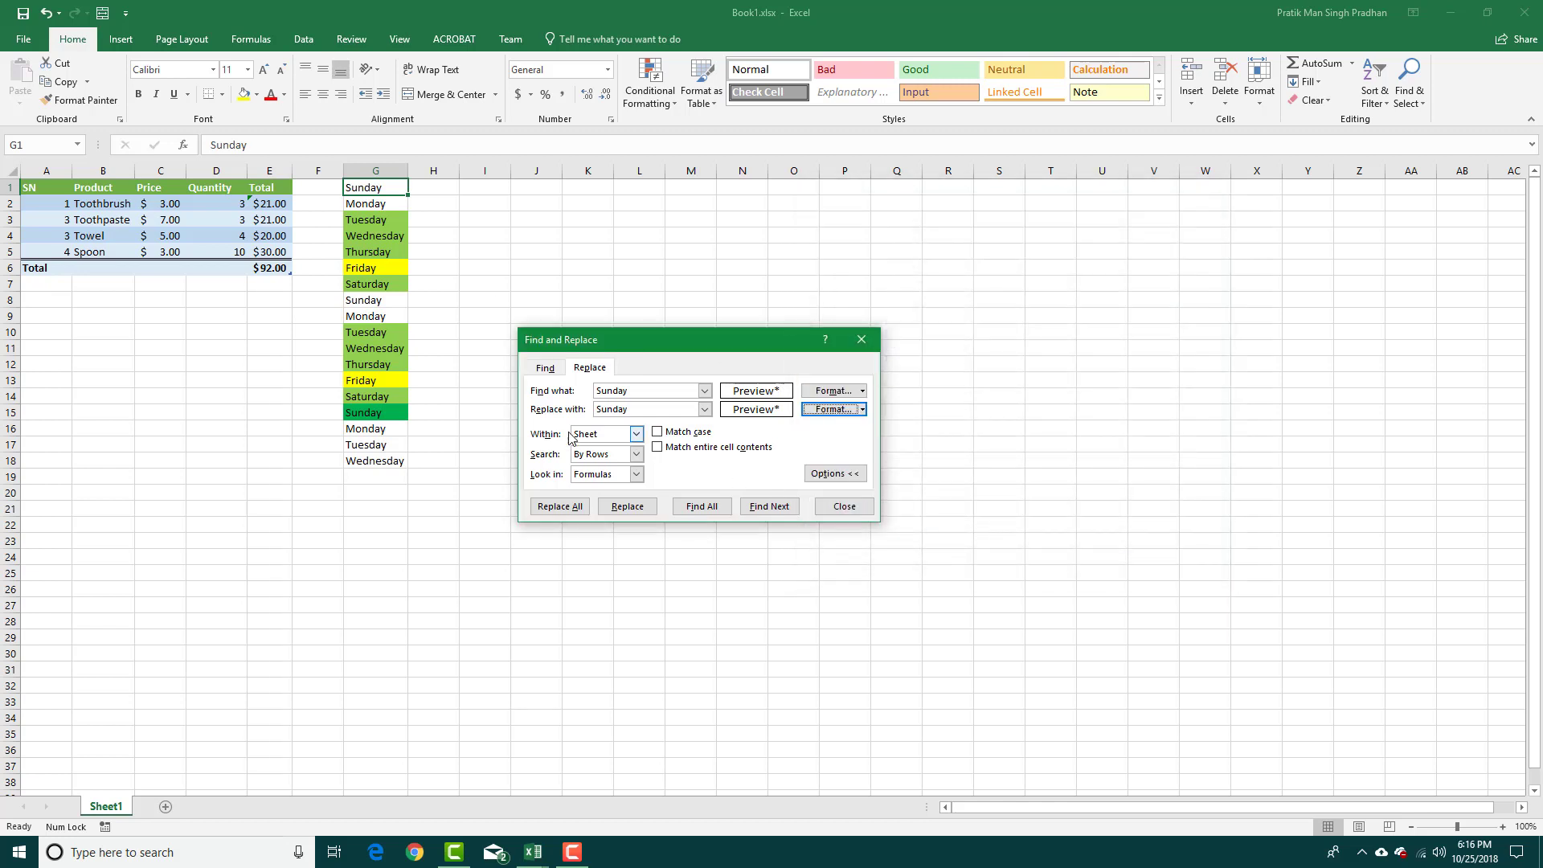
pyautogui.click(583, 509)
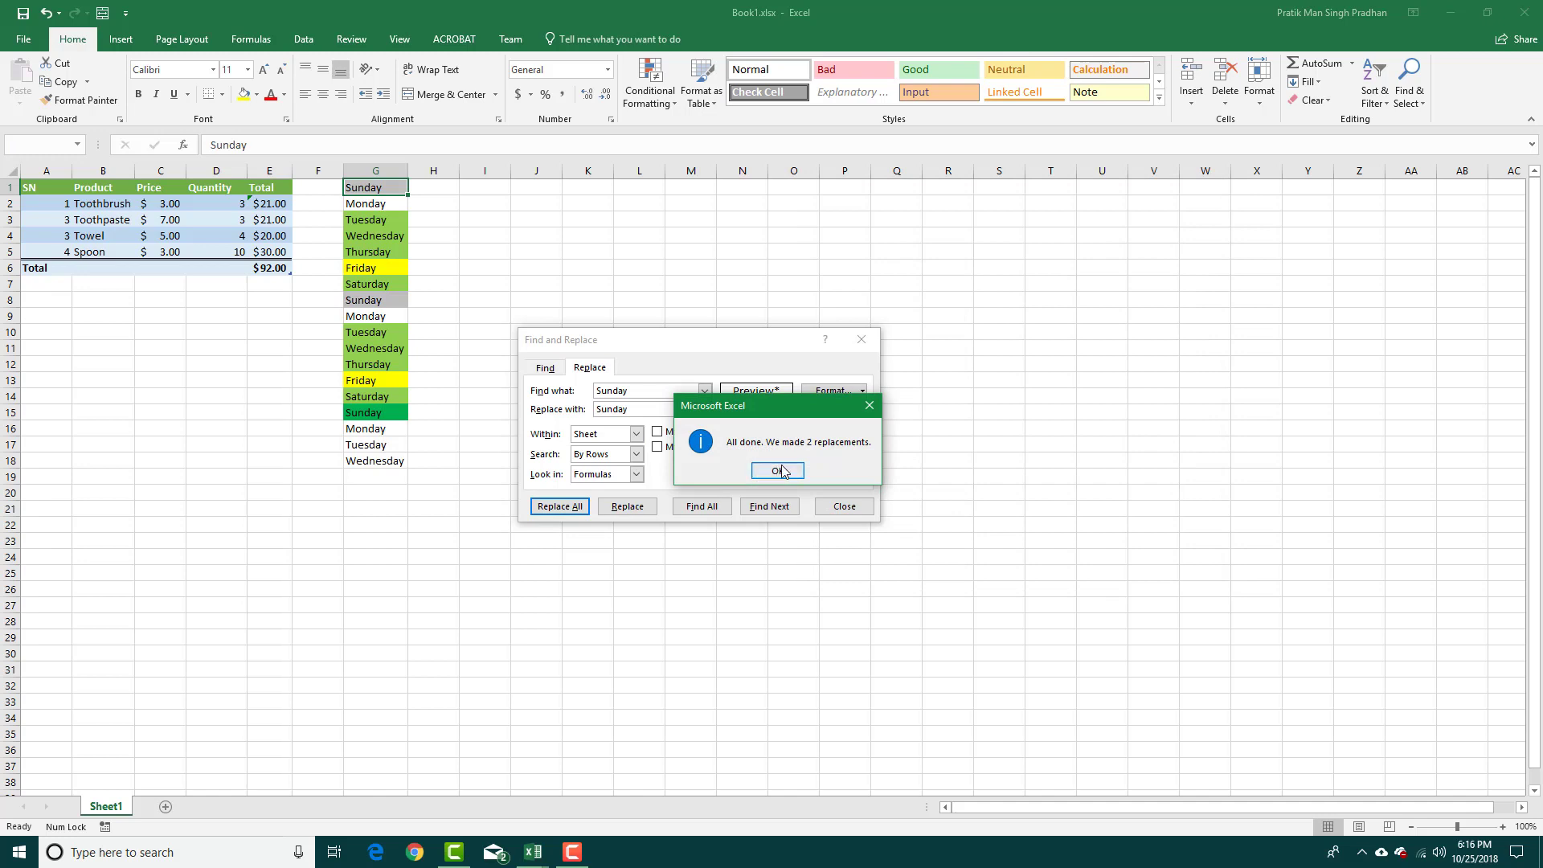
pyautogui.click(779, 469)
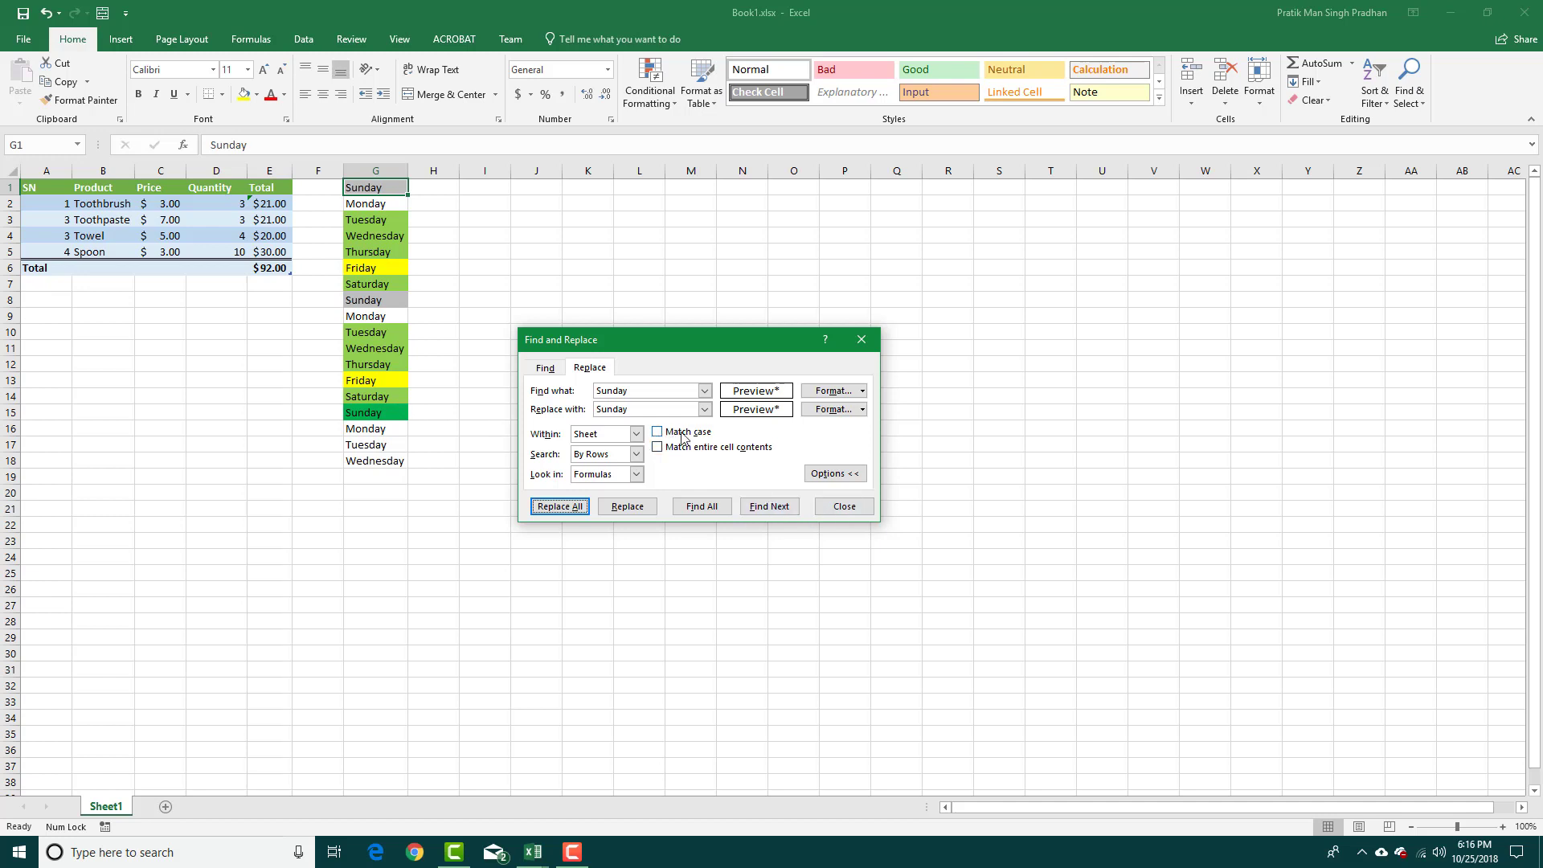
# Step: Set the search options to Within Sheet, Search By Rows, and Look in Formulas
pyautogui.click(636, 434)
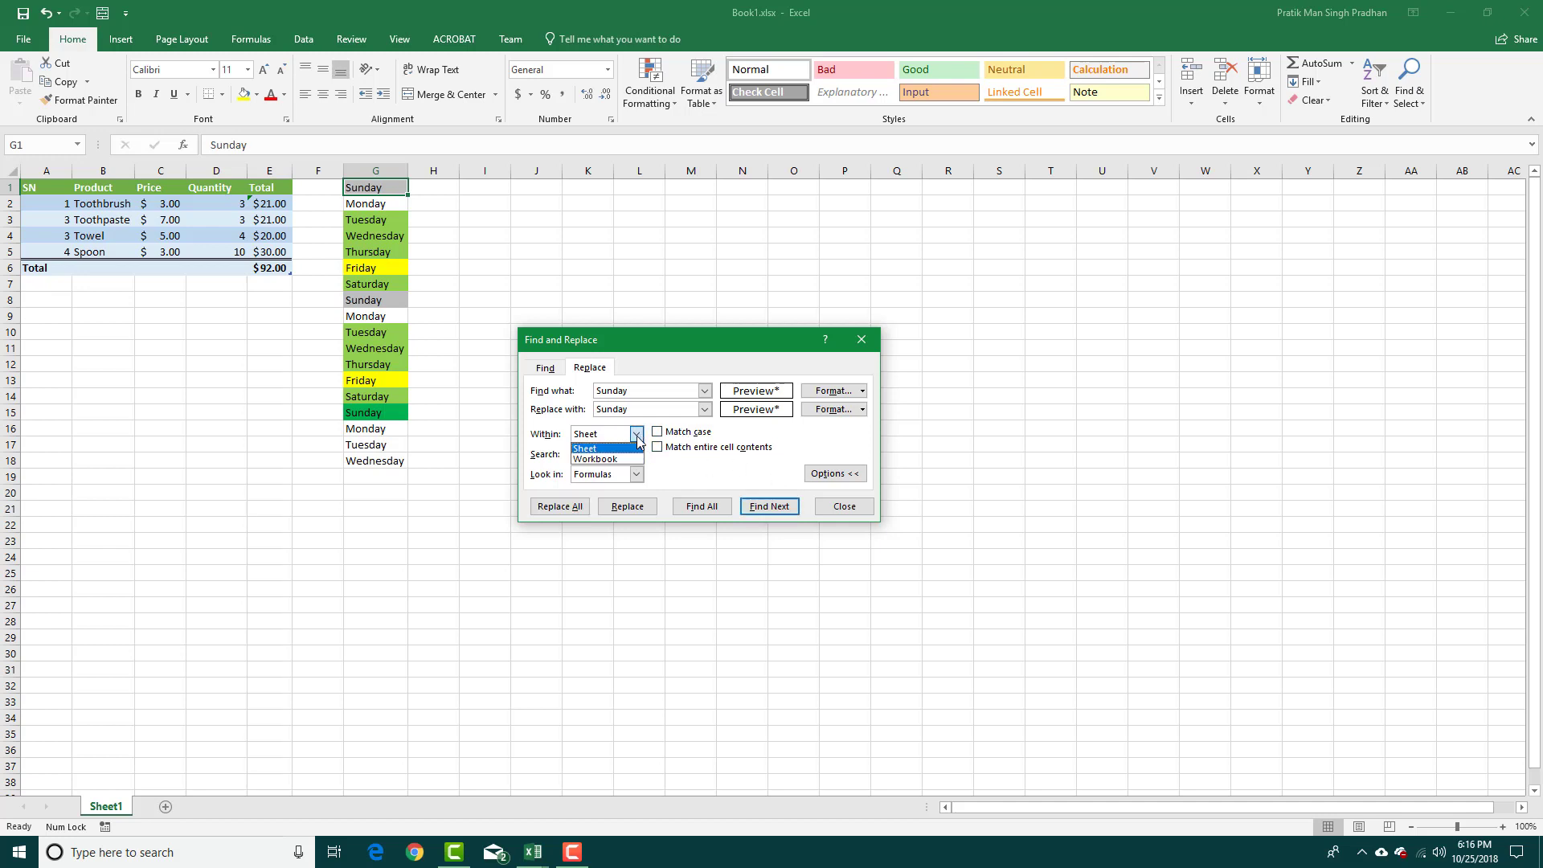
pyautogui.click(636, 434)
pyautogui.click(636, 454)
pyautogui.click(636, 455)
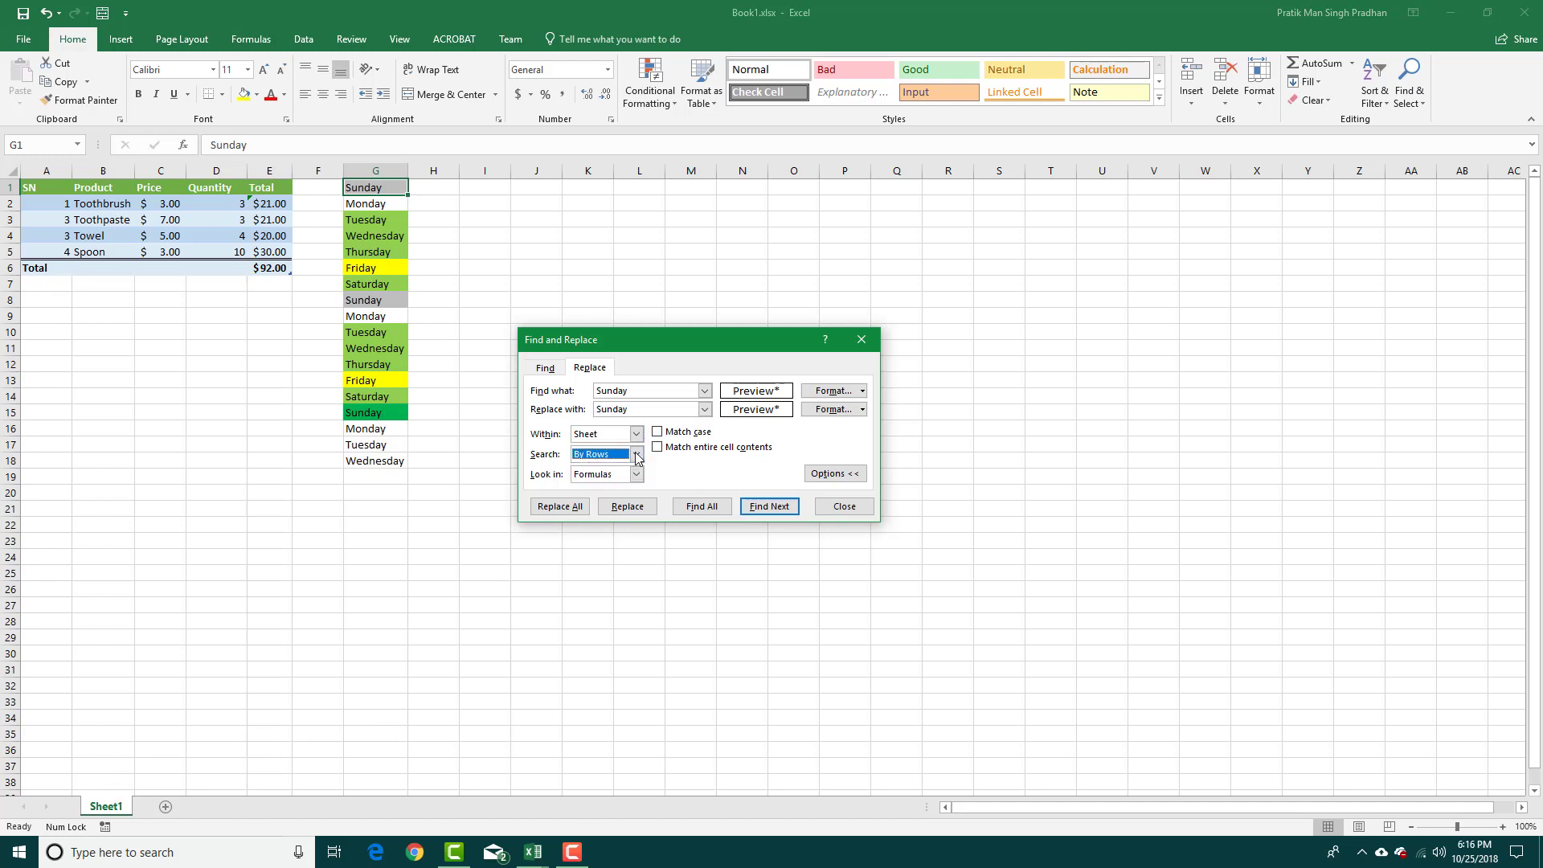
pyautogui.click(635, 474)
pyautogui.click(636, 476)
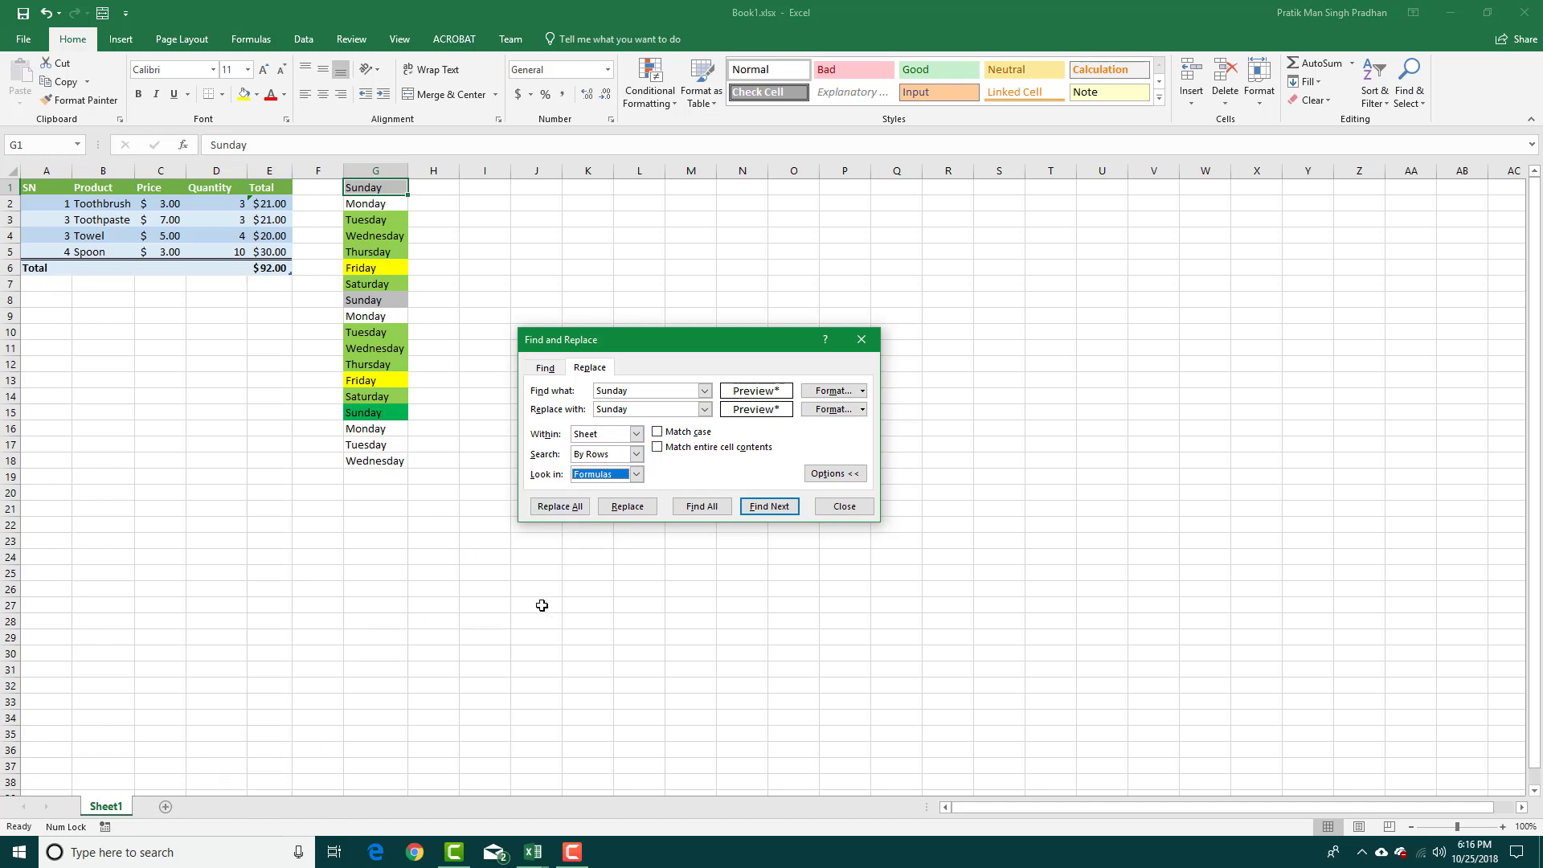
pyautogui.click(635, 455)
pyautogui.click(633, 468)
pyautogui.click(635, 475)
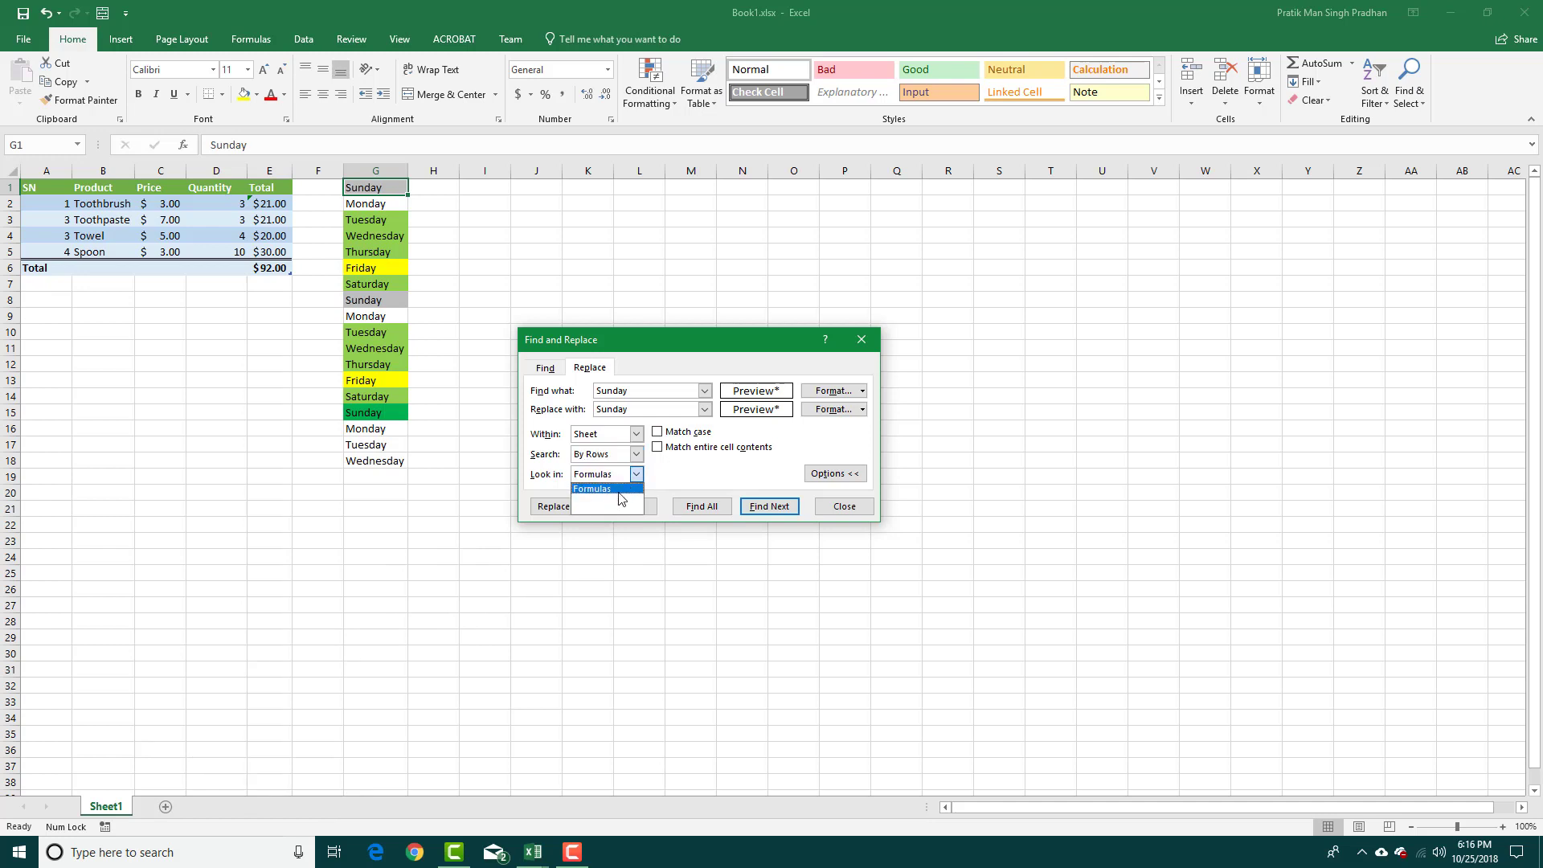
pyautogui.click(434, 311)
pyautogui.click(276, 238)
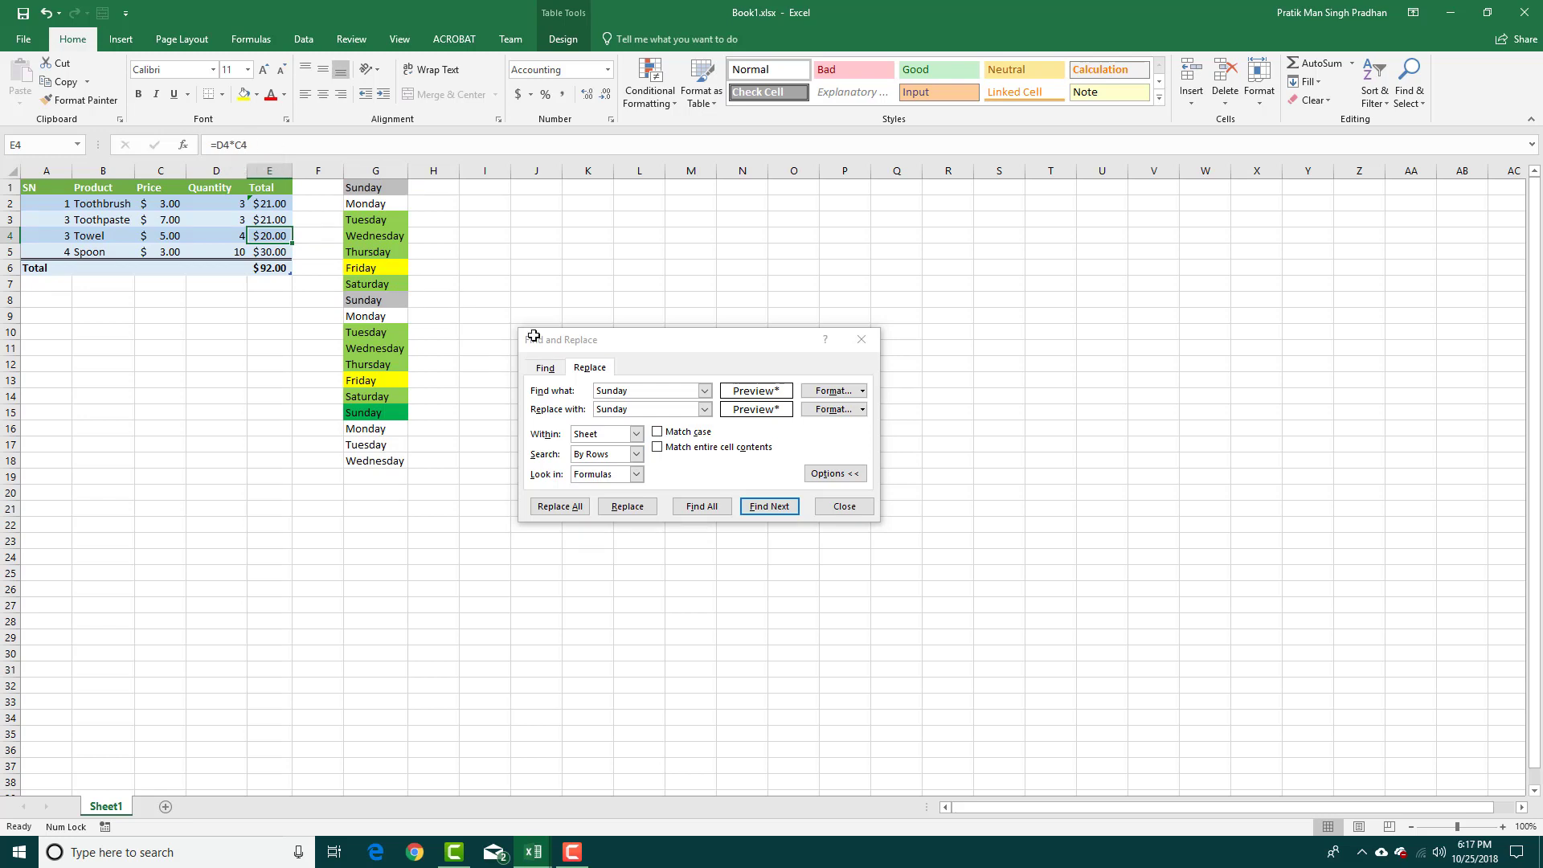
pyautogui.click(635, 474)
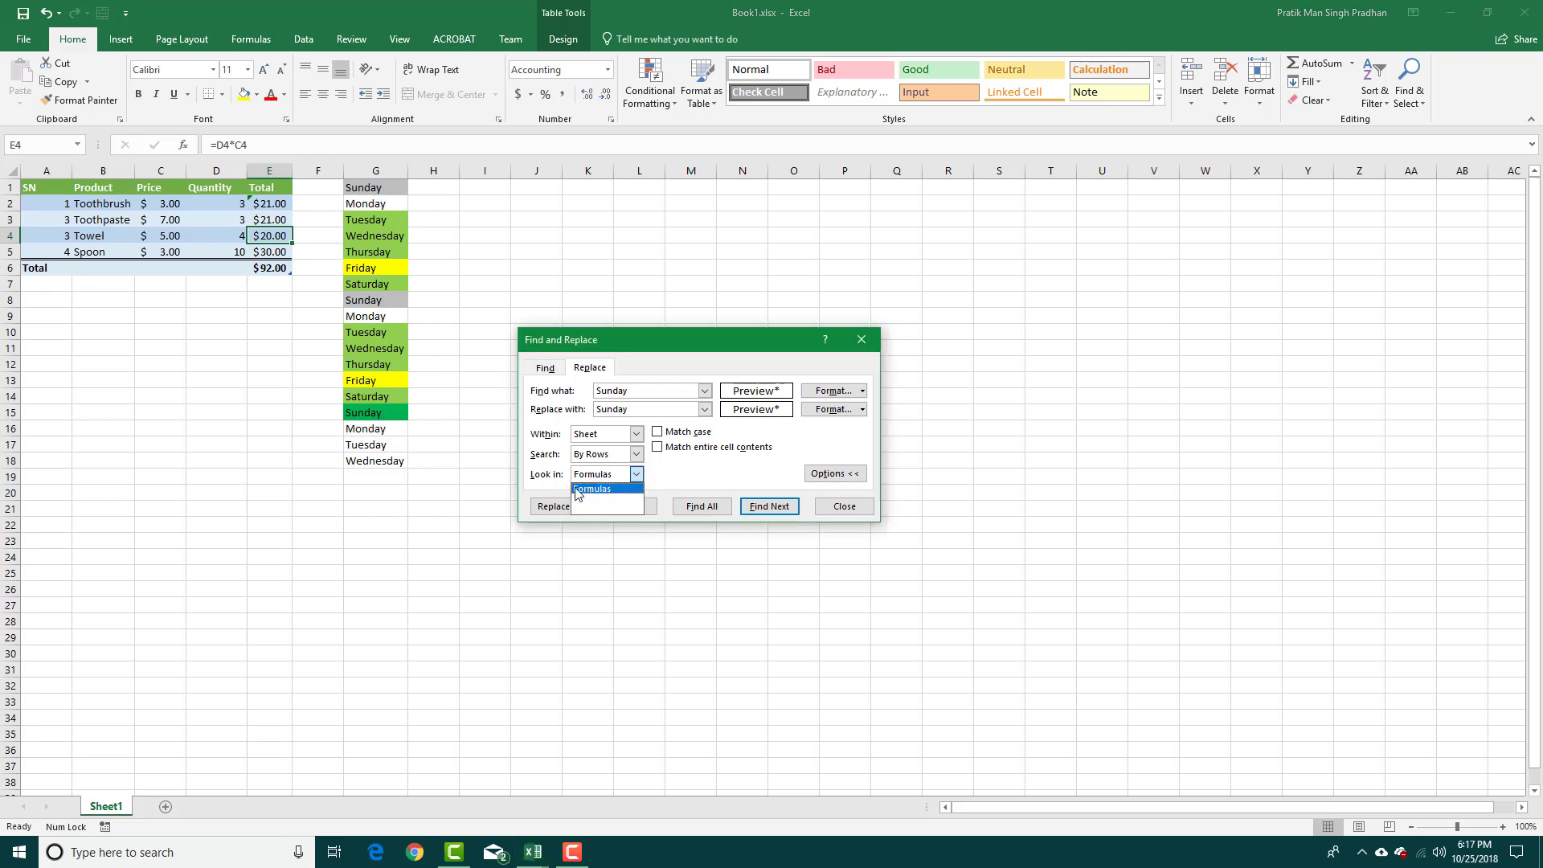
pyautogui.click(619, 488)
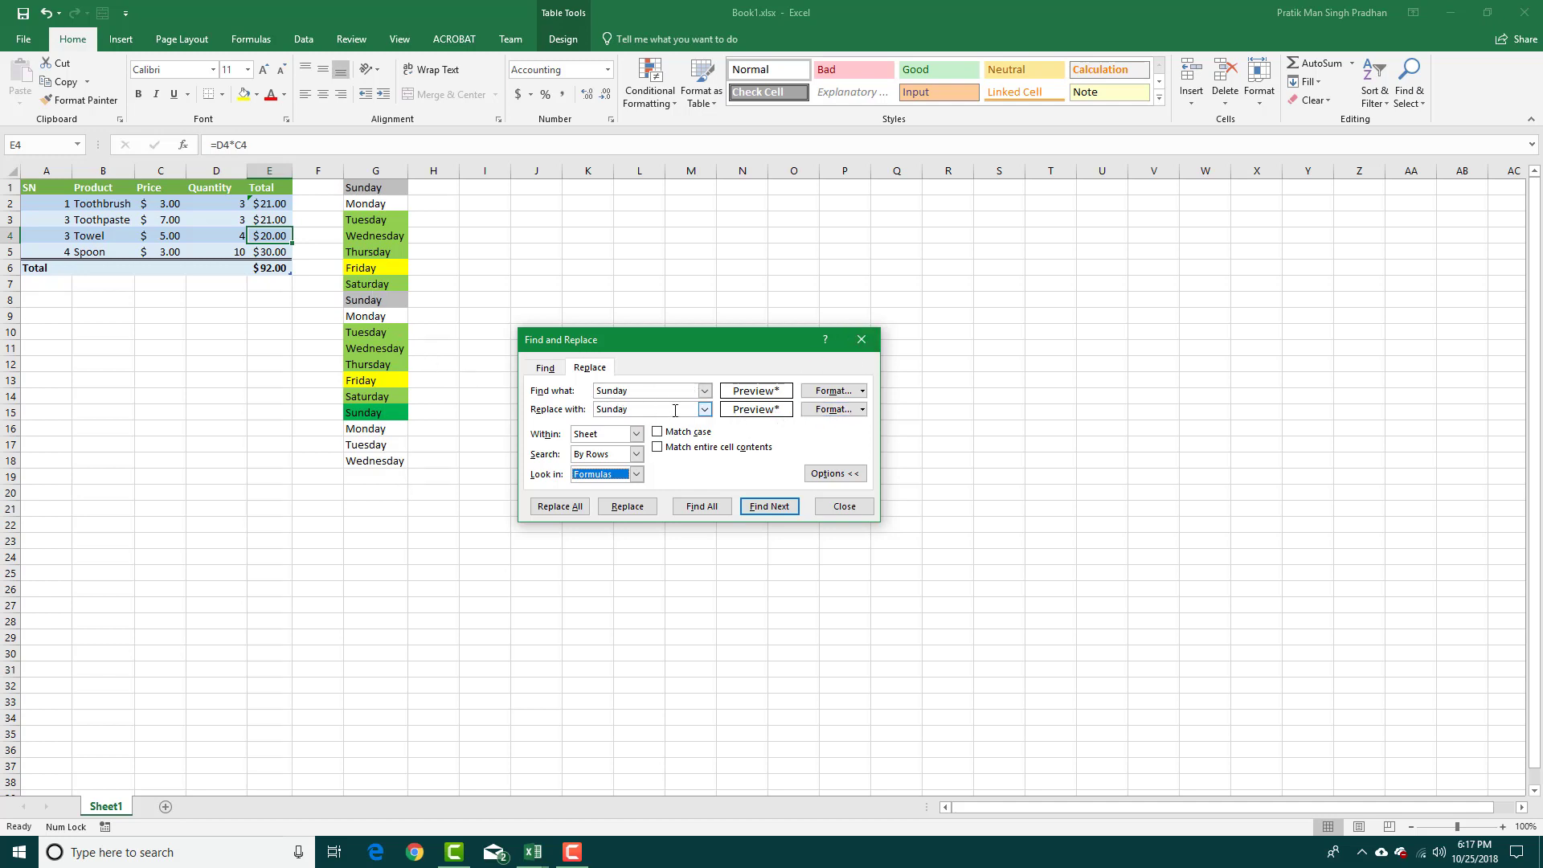
# Step: Set the Find format to the gray Sunday format from cell G1
pyautogui.click(832, 392)
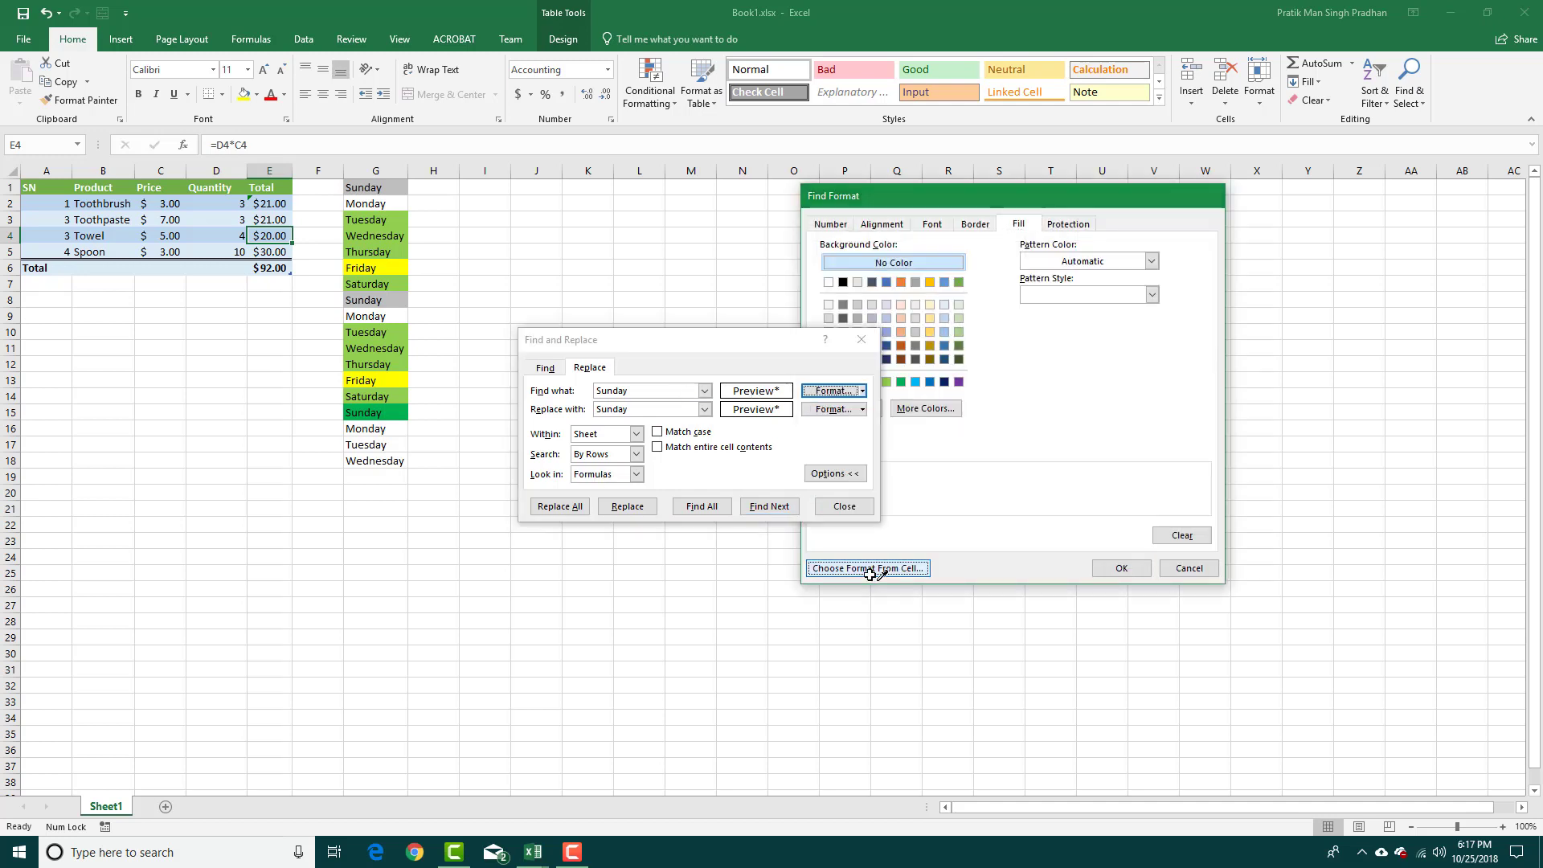
pyautogui.click(884, 567)
pyautogui.click(374, 190)
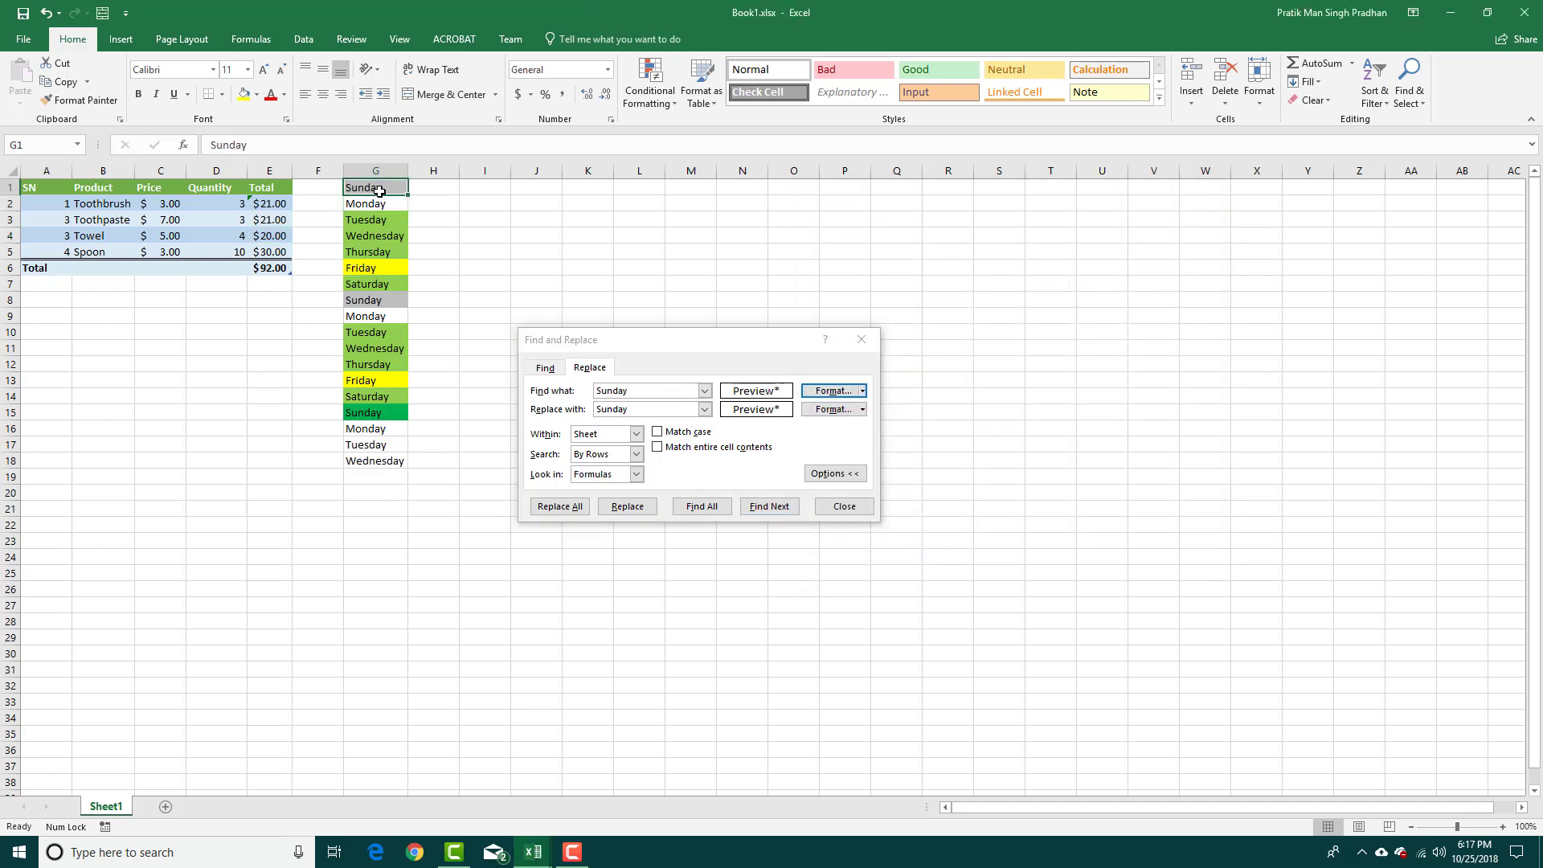
pyautogui.click(830, 392)
pyautogui.click(820, 564)
pyautogui.click(374, 188)
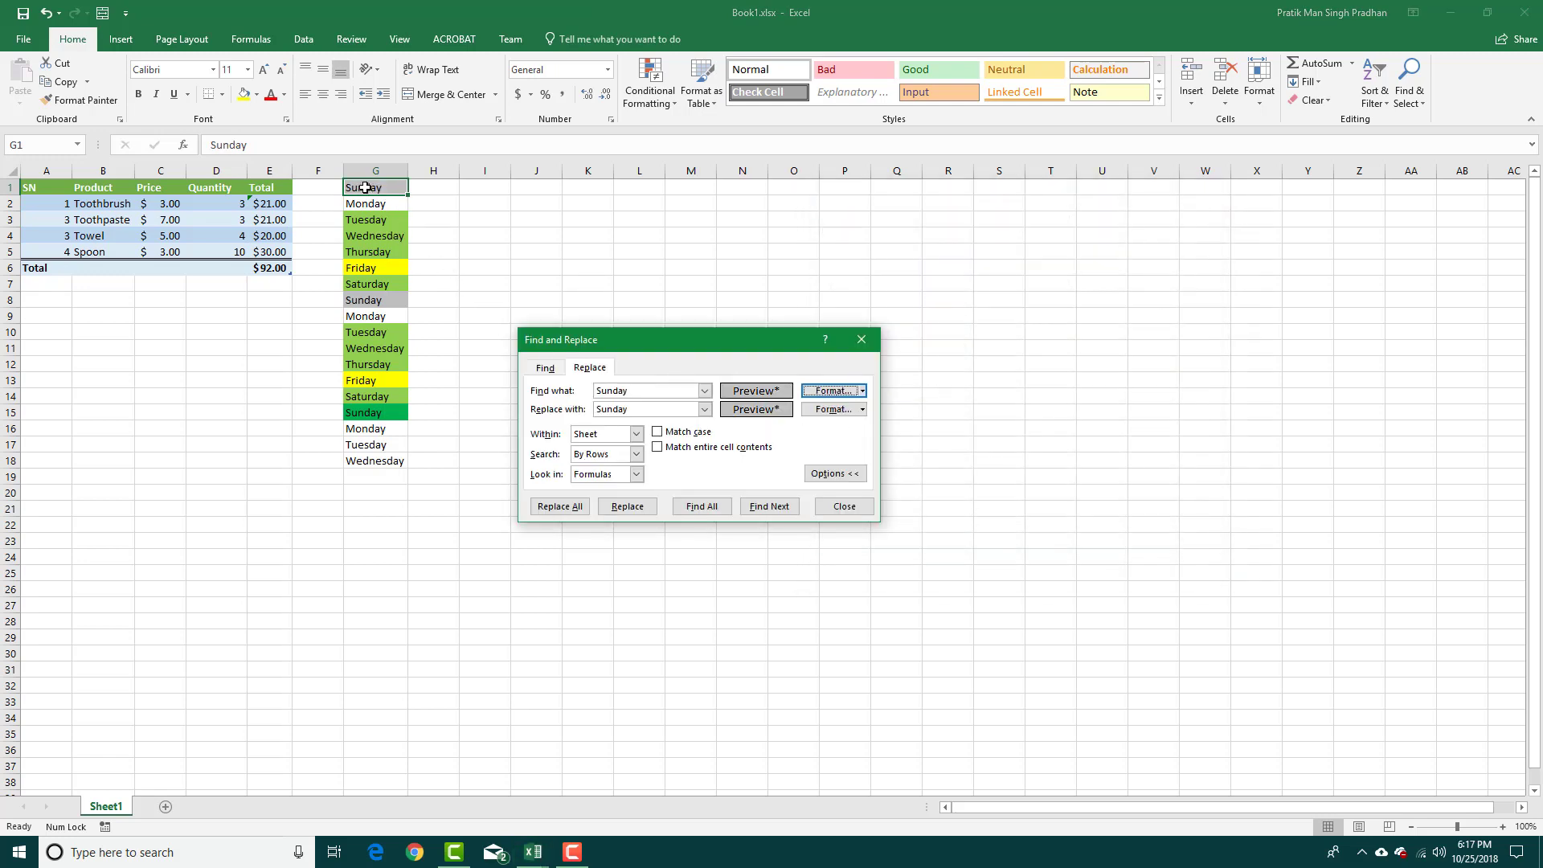
# Step: Set the replacement font to Bahnschrift SemiLight, 20 pt, underlined
pyautogui.click(830, 409)
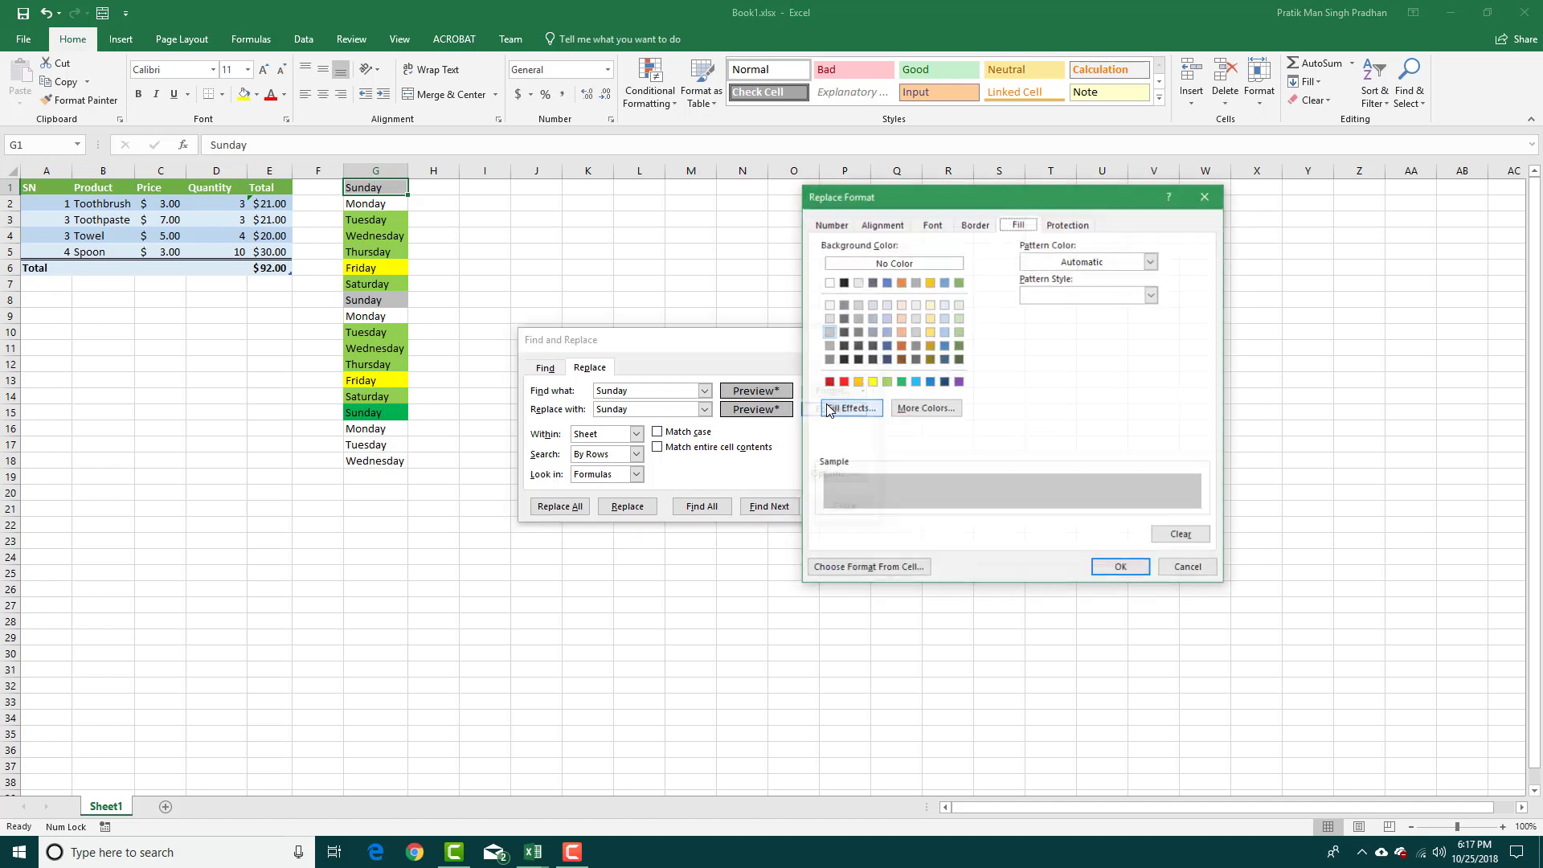
pyautogui.click(932, 225)
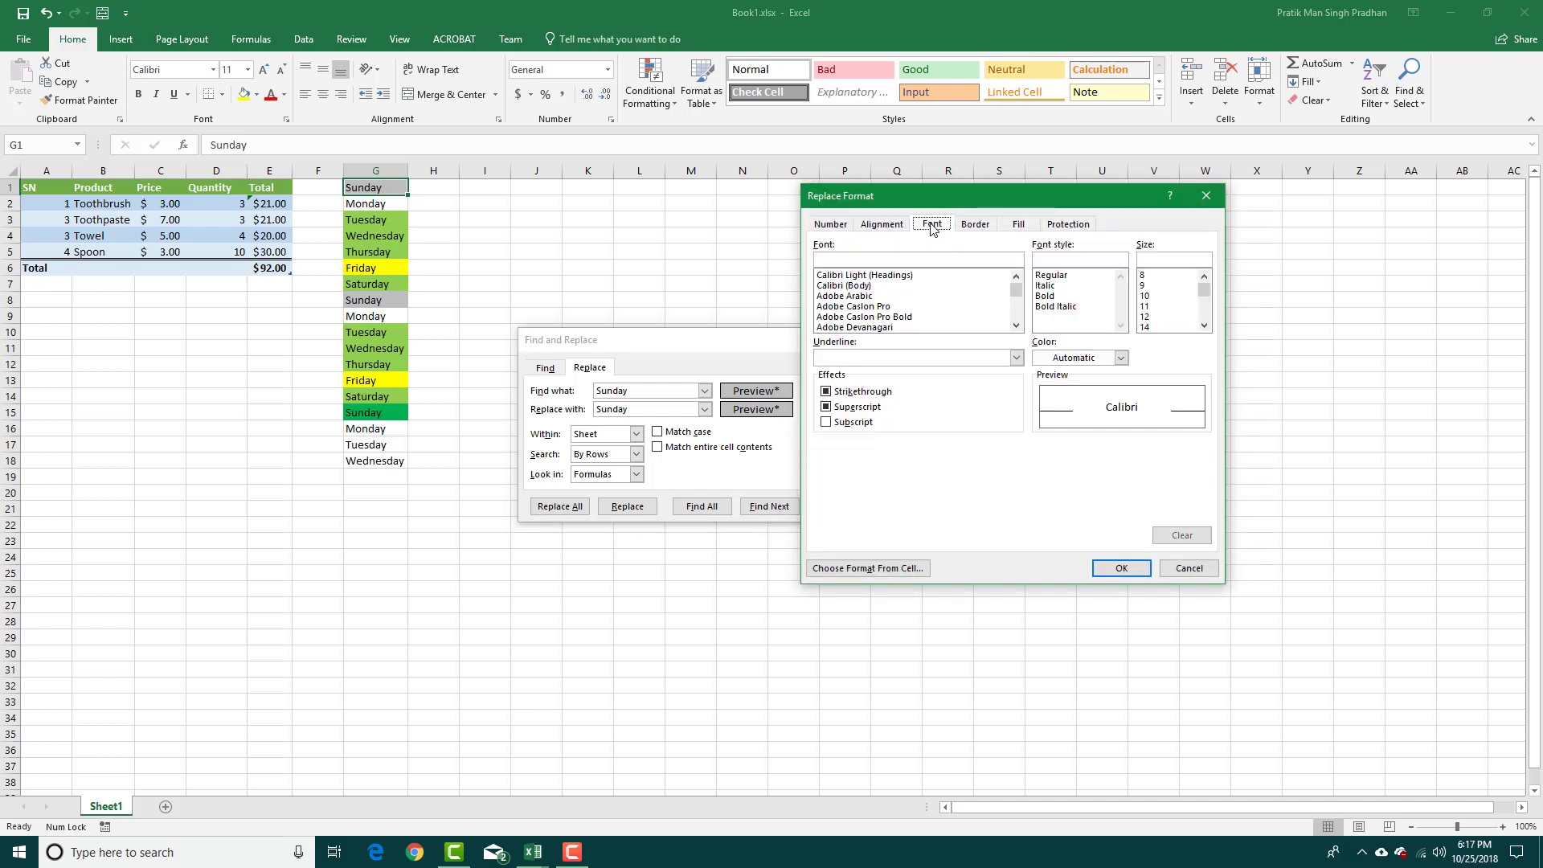
pyautogui.scroll(-3, 974, 308)
pyautogui.scroll(-10, 974, 308)
pyautogui.click(890, 306)
pyautogui.scroll(-3, 1164, 313)
pyautogui.click(1159, 296)
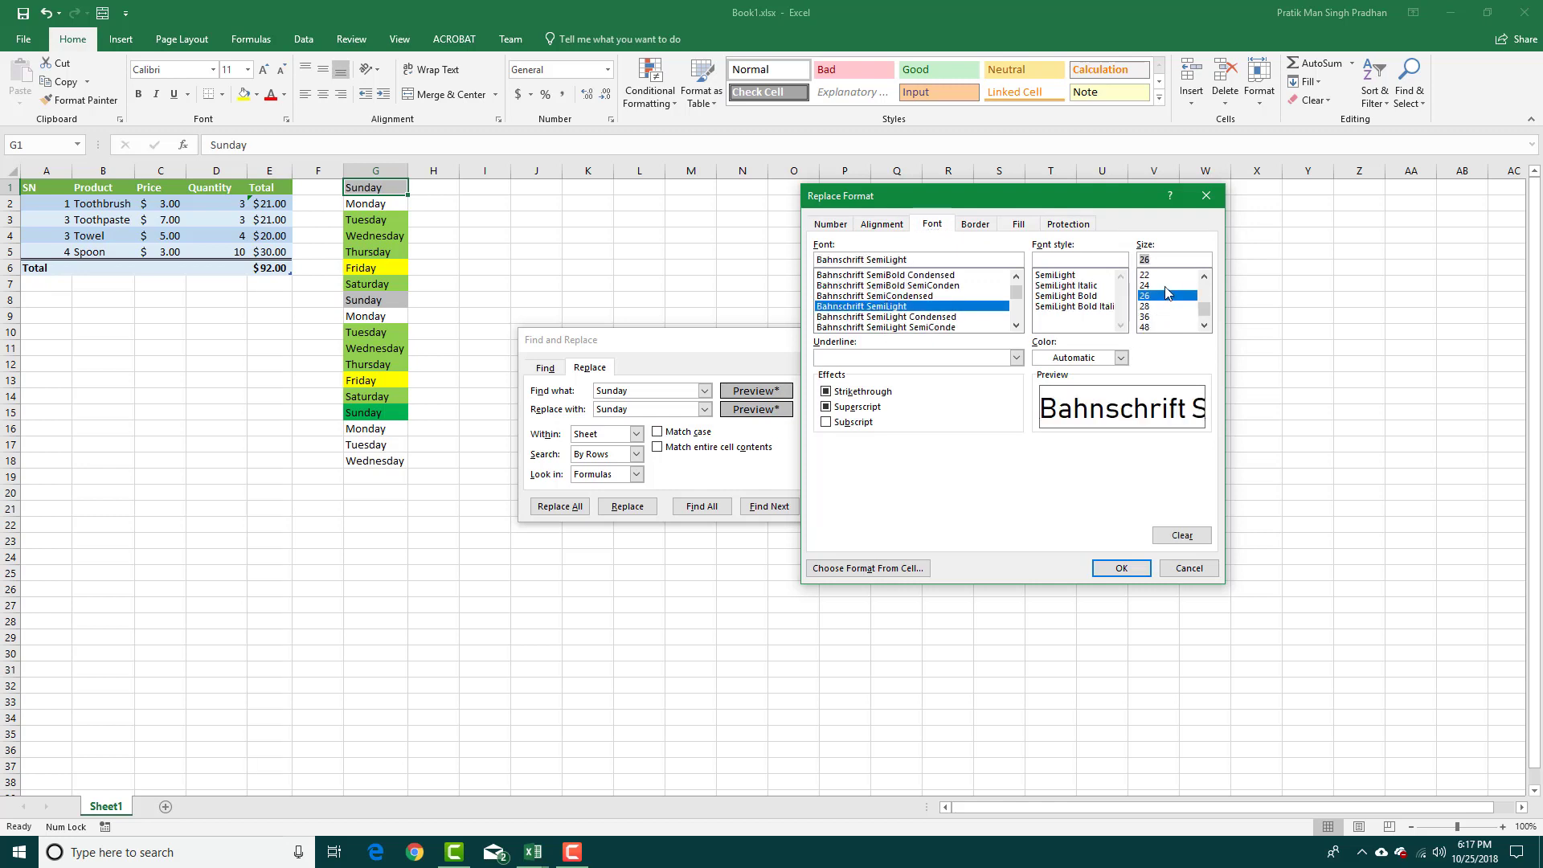
pyautogui.click(1166, 287)
pyautogui.scroll(2, 1164, 294)
pyautogui.click(1153, 317)
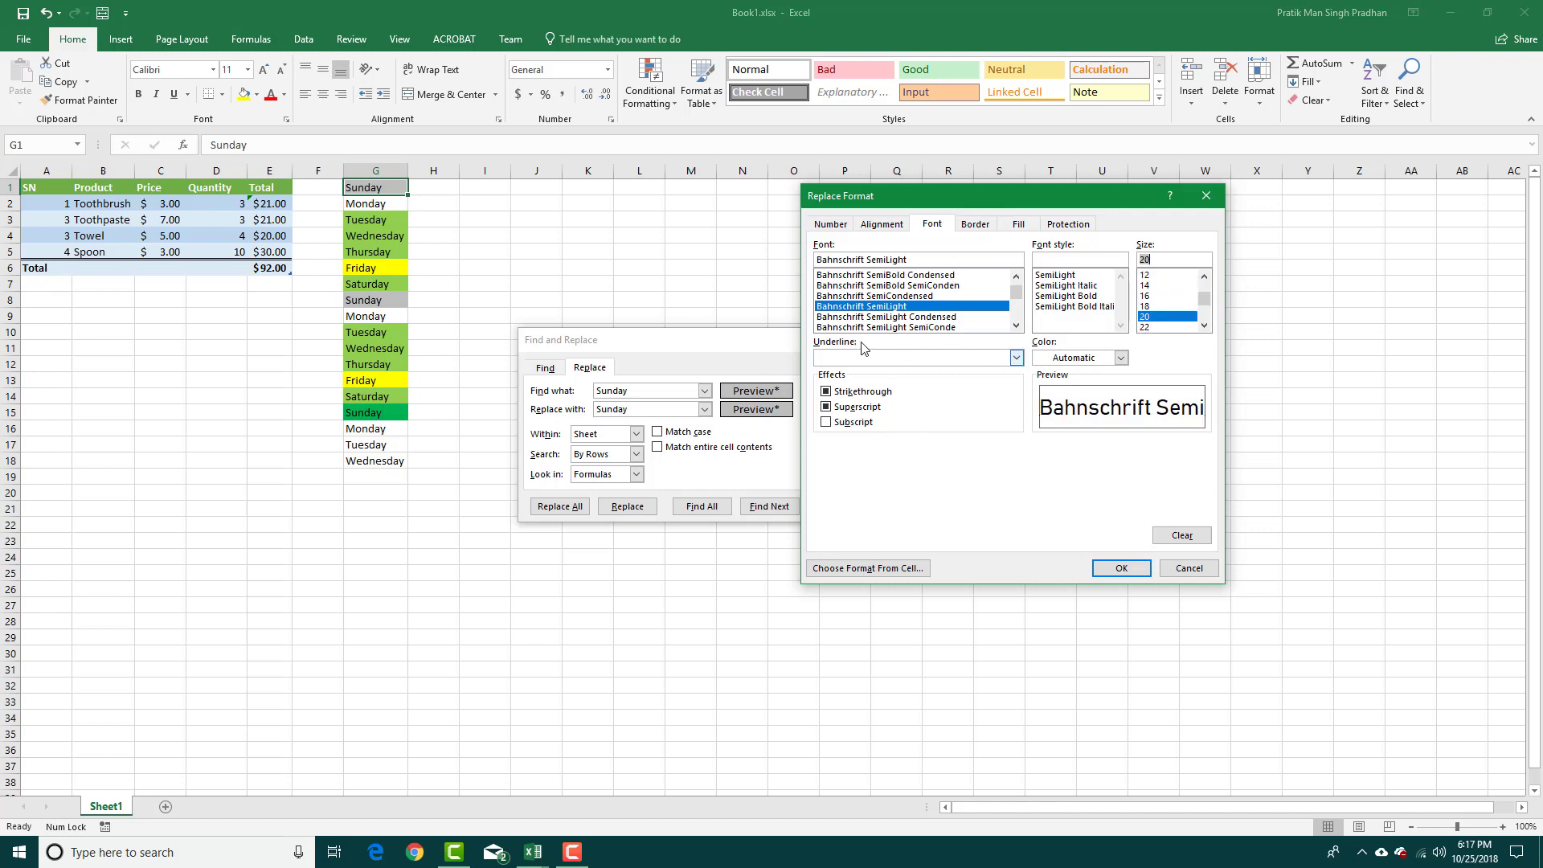
pyautogui.click(1018, 358)
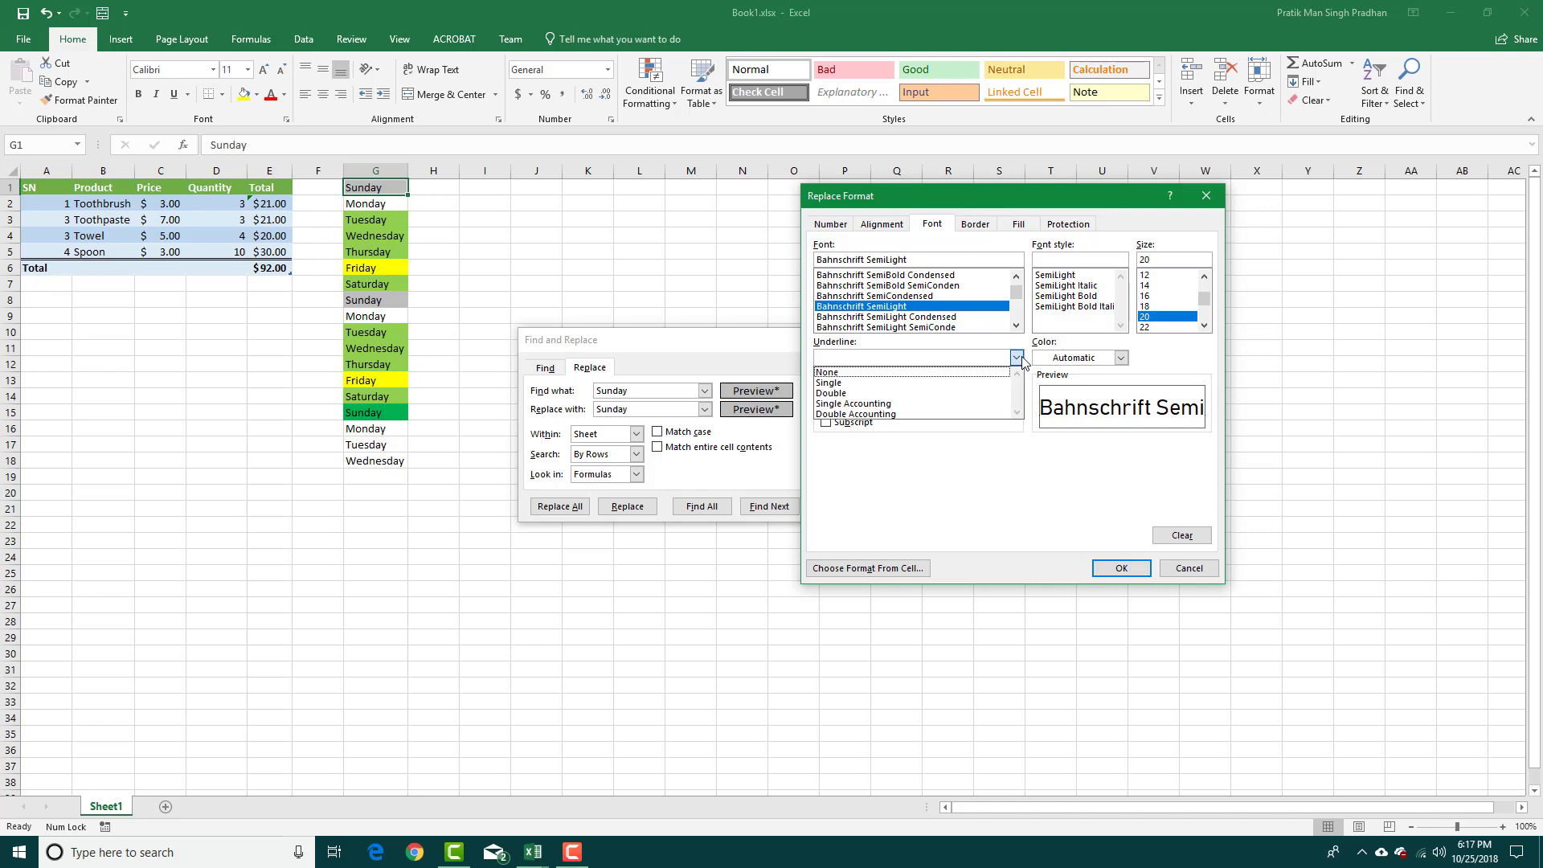
pyautogui.click(906, 392)
# Step: Add a double-line outline border and gold fill to the replacement format
pyautogui.click(975, 225)
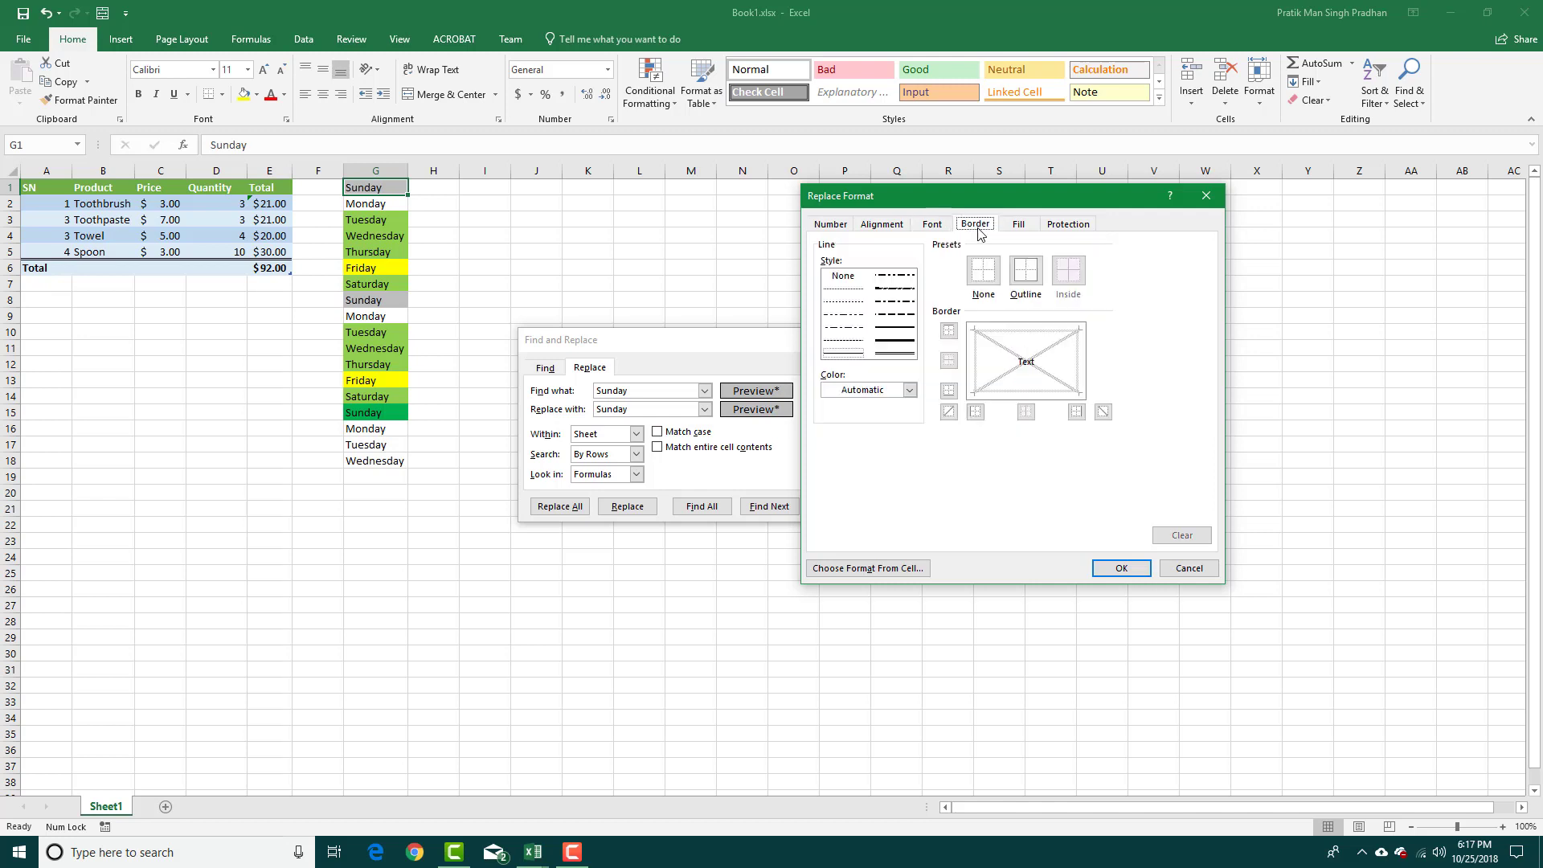
pyautogui.click(902, 343)
pyautogui.click(1026, 271)
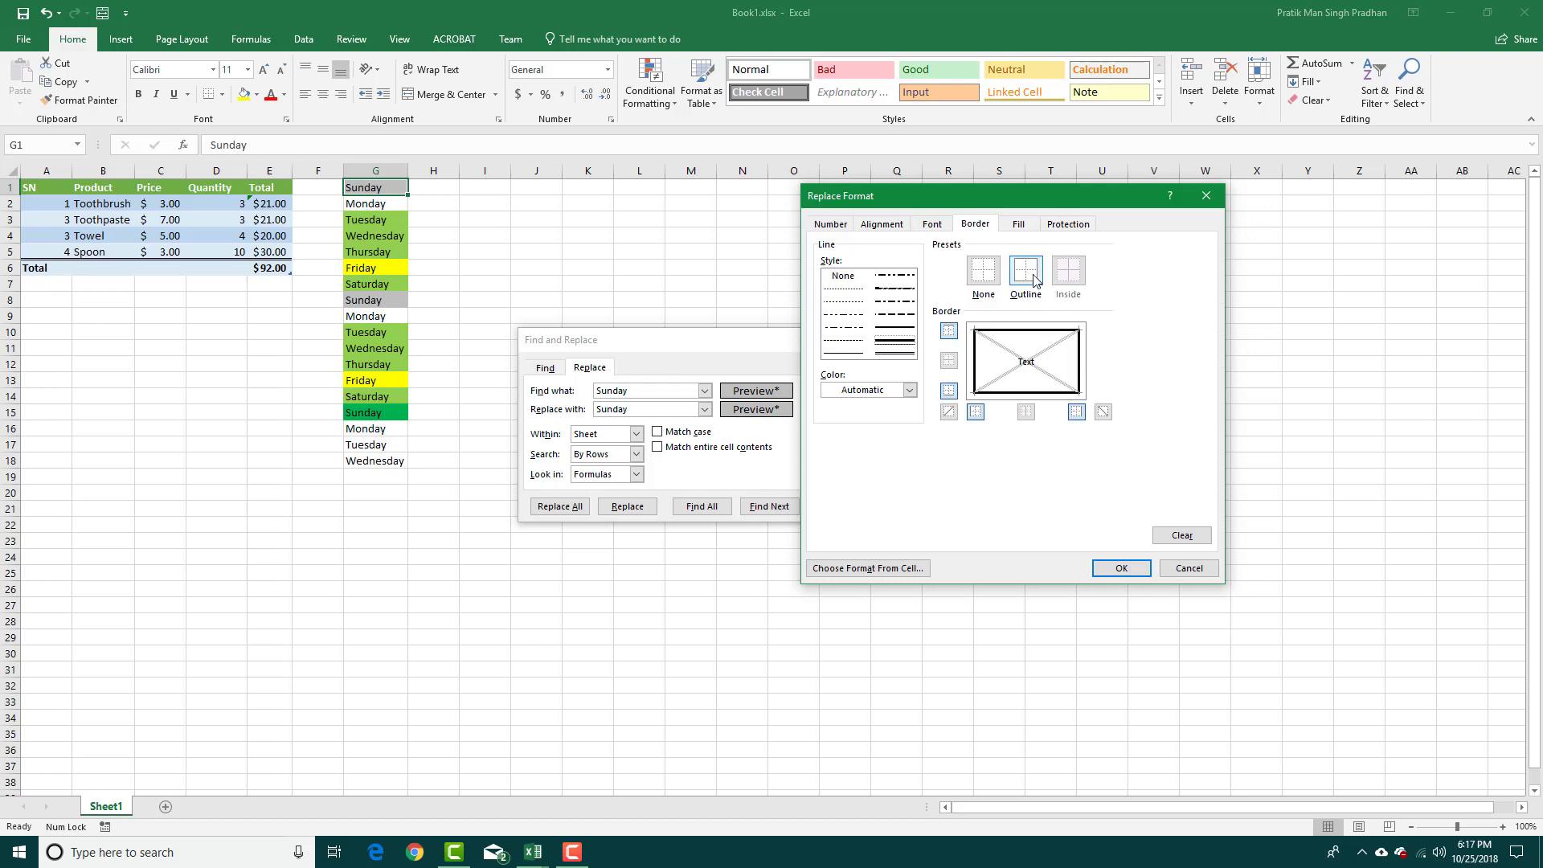
pyautogui.click(1019, 225)
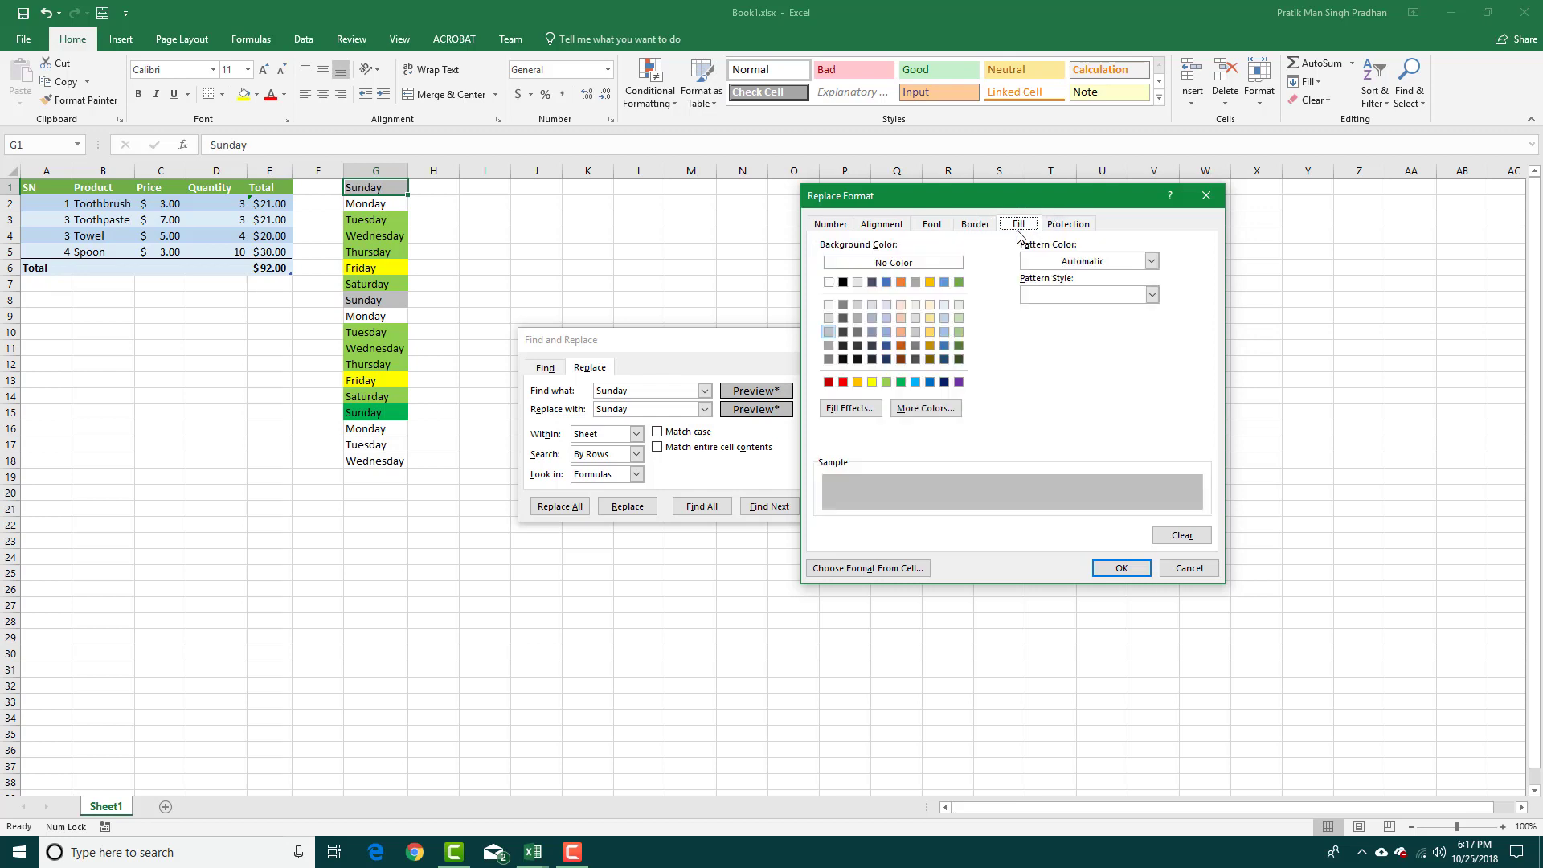
pyautogui.click(930, 332)
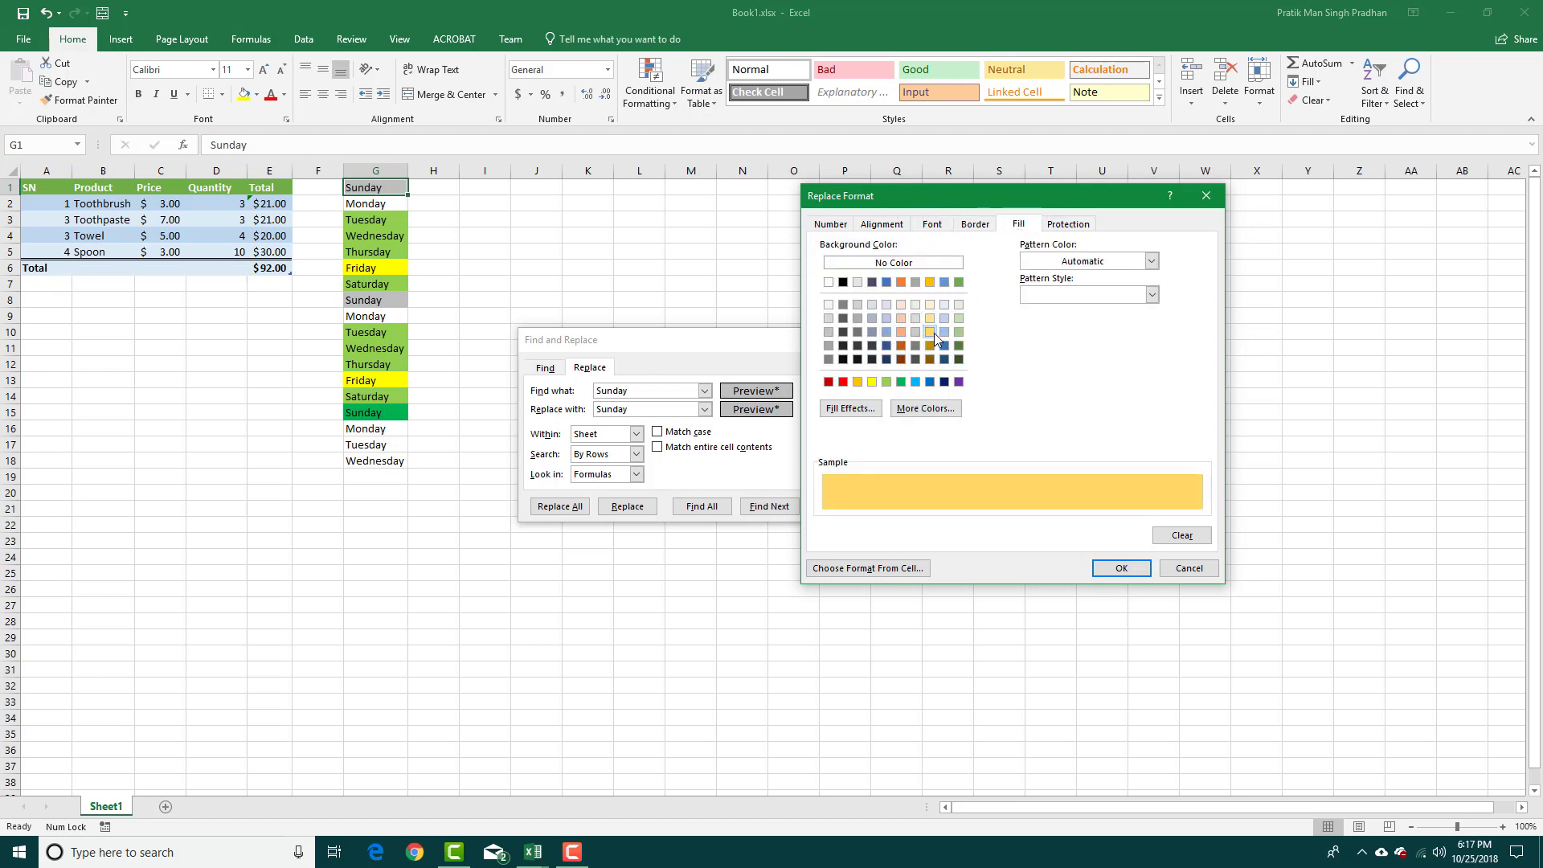
pyautogui.click(901, 228)
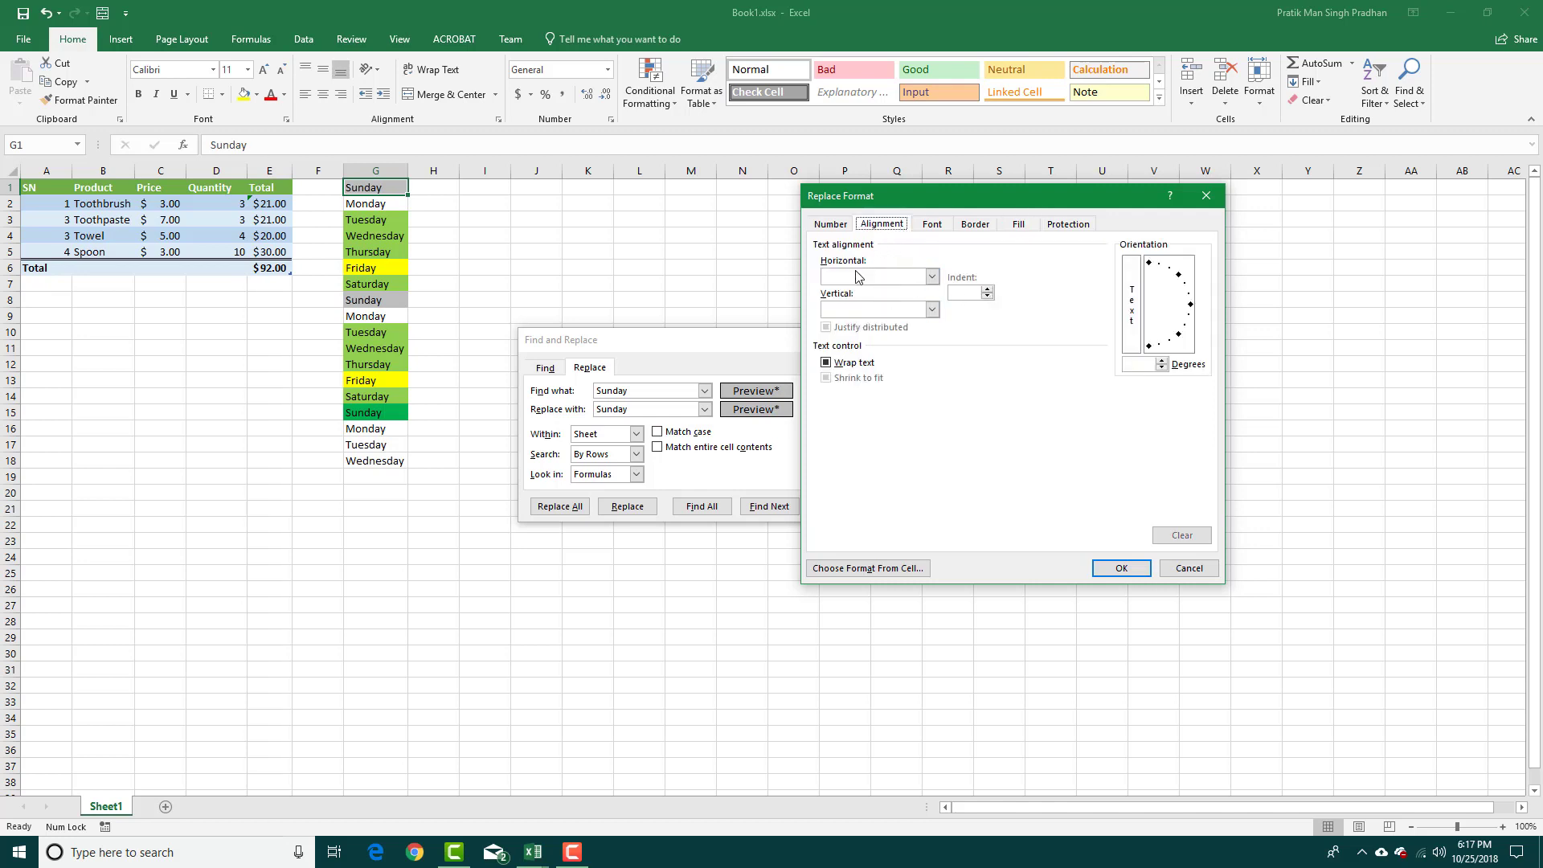
pyautogui.click(831, 224)
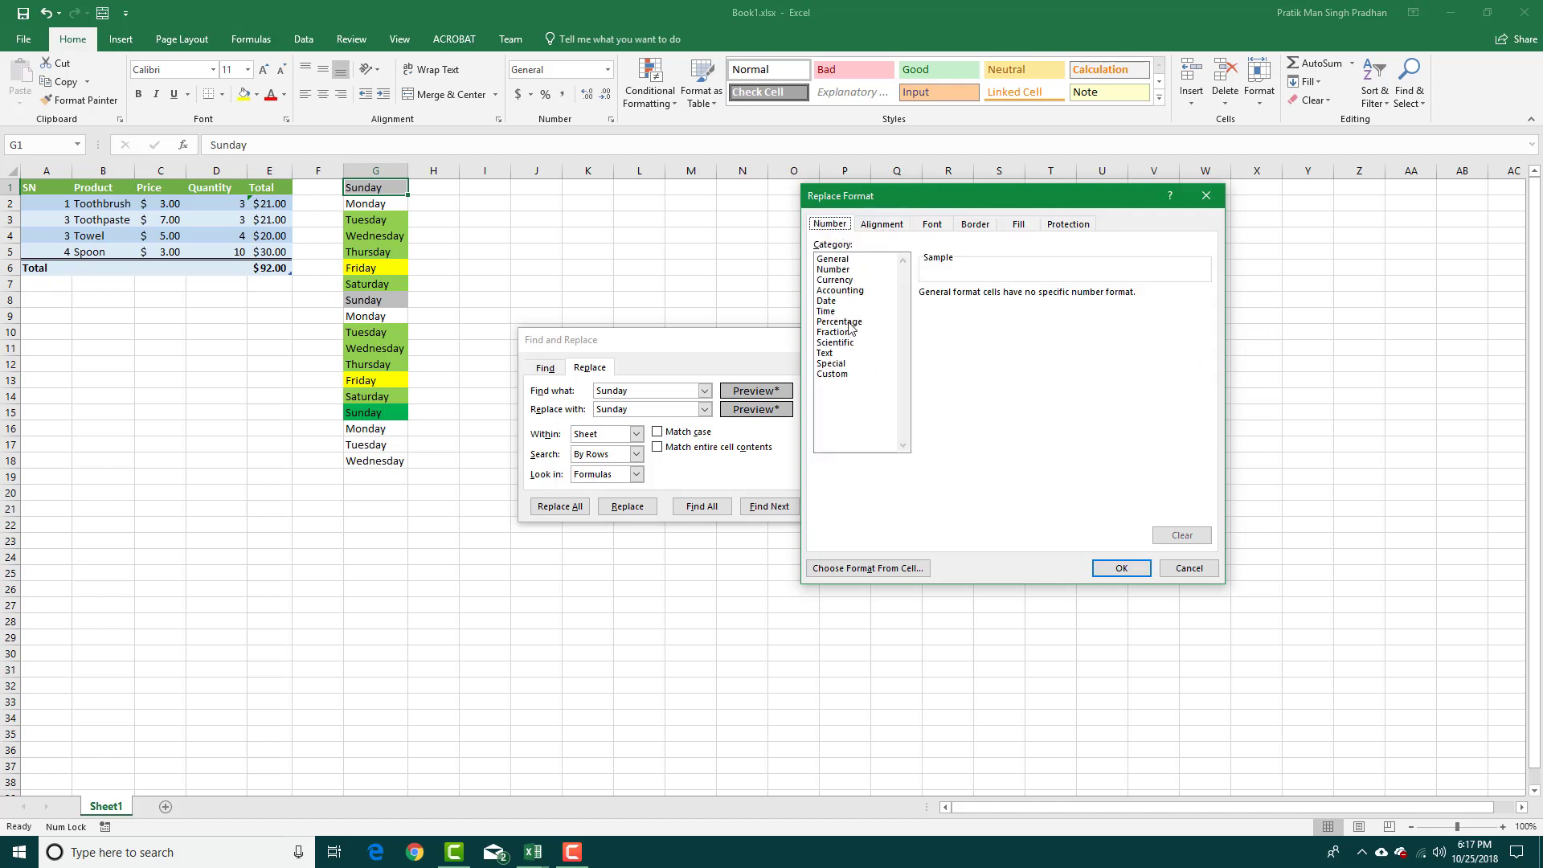
pyautogui.click(1127, 571)
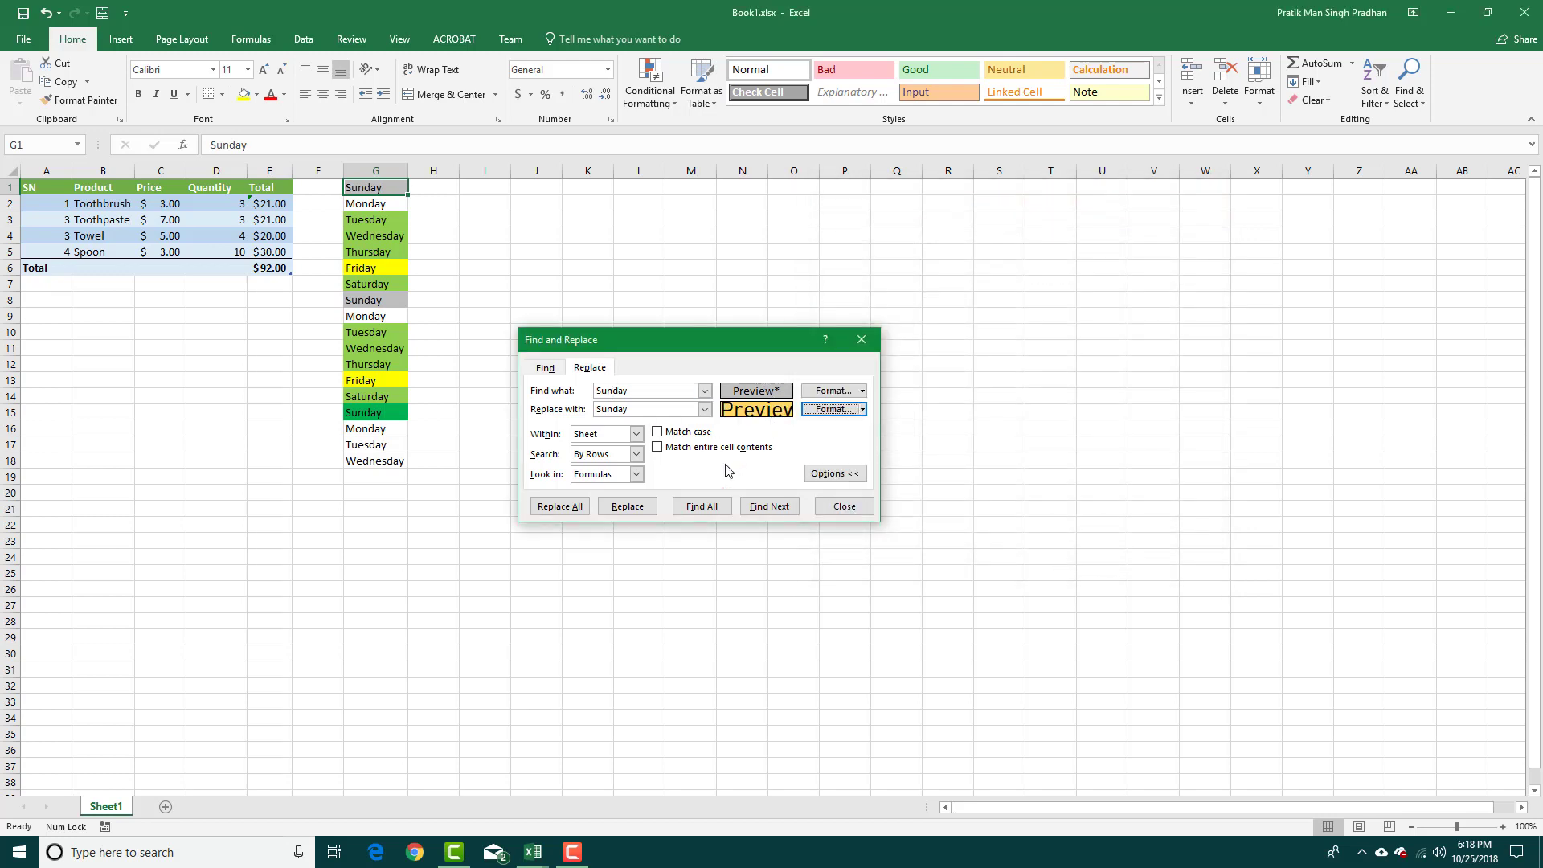
# Step: Replace All matching gray Sunday cells with the new format and close the dialog
pyautogui.click(555, 508)
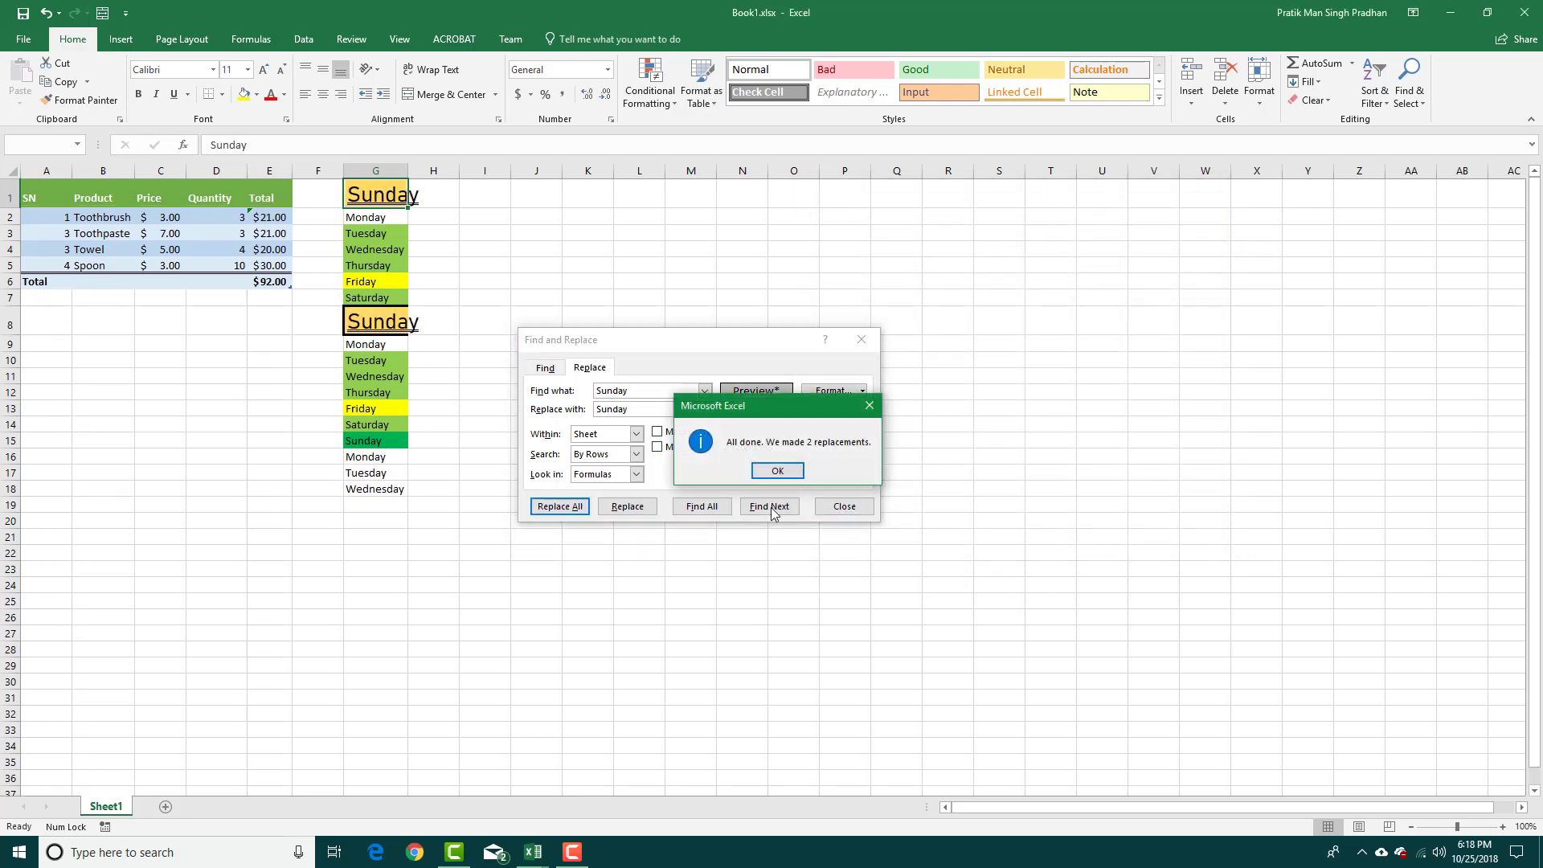
pyautogui.click(801, 470)
pyautogui.click(851, 508)
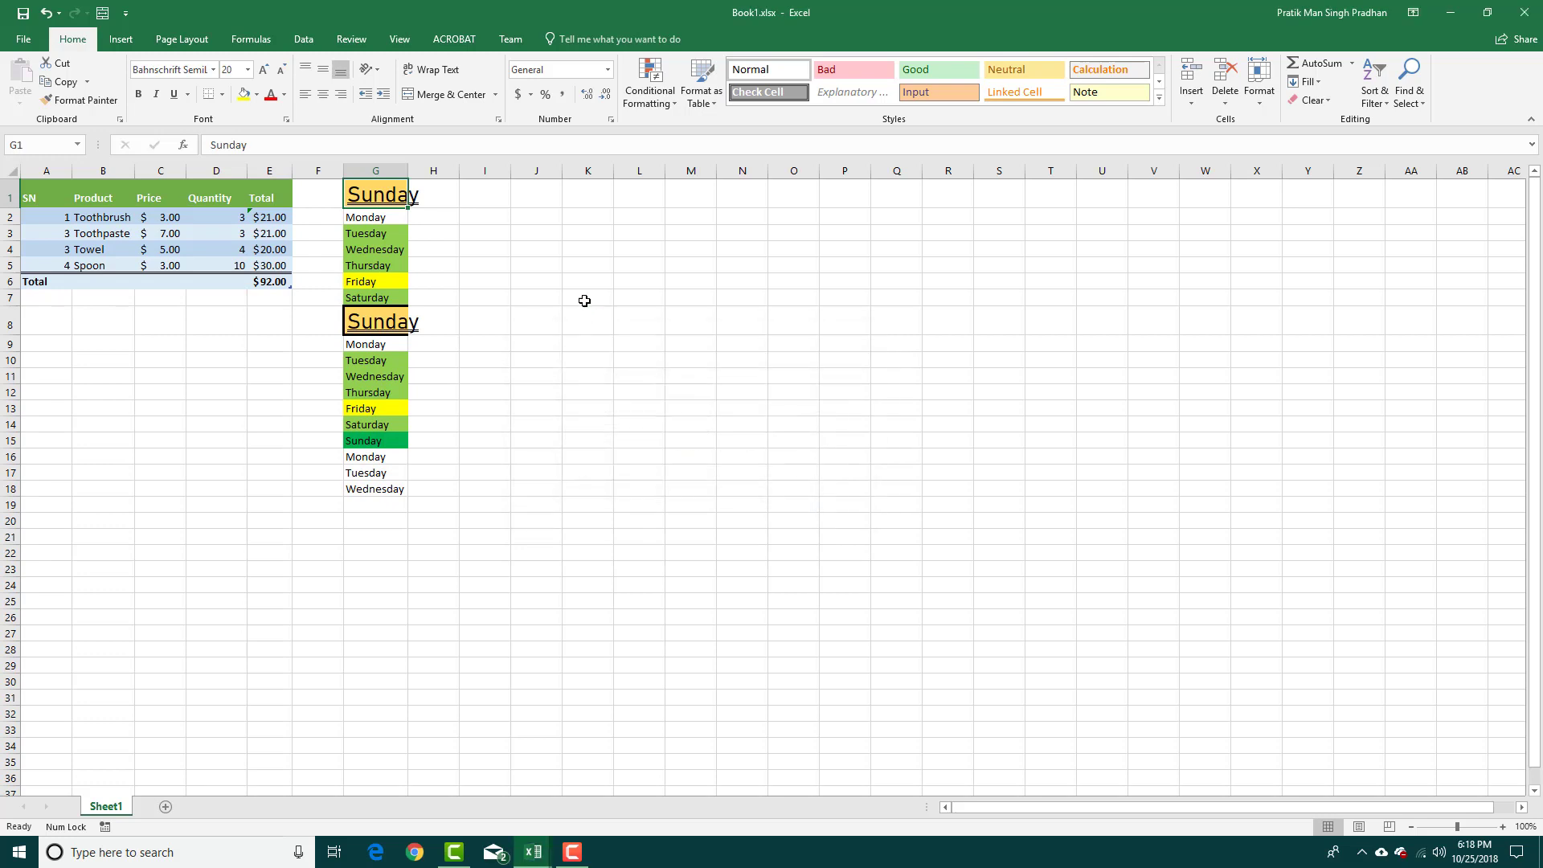
# Step: Widen column G to fit the larger Sunday text
pyautogui.moveTo(408, 170); pyautogui.dragTo(427, 170)
pyautogui.click(469, 318)
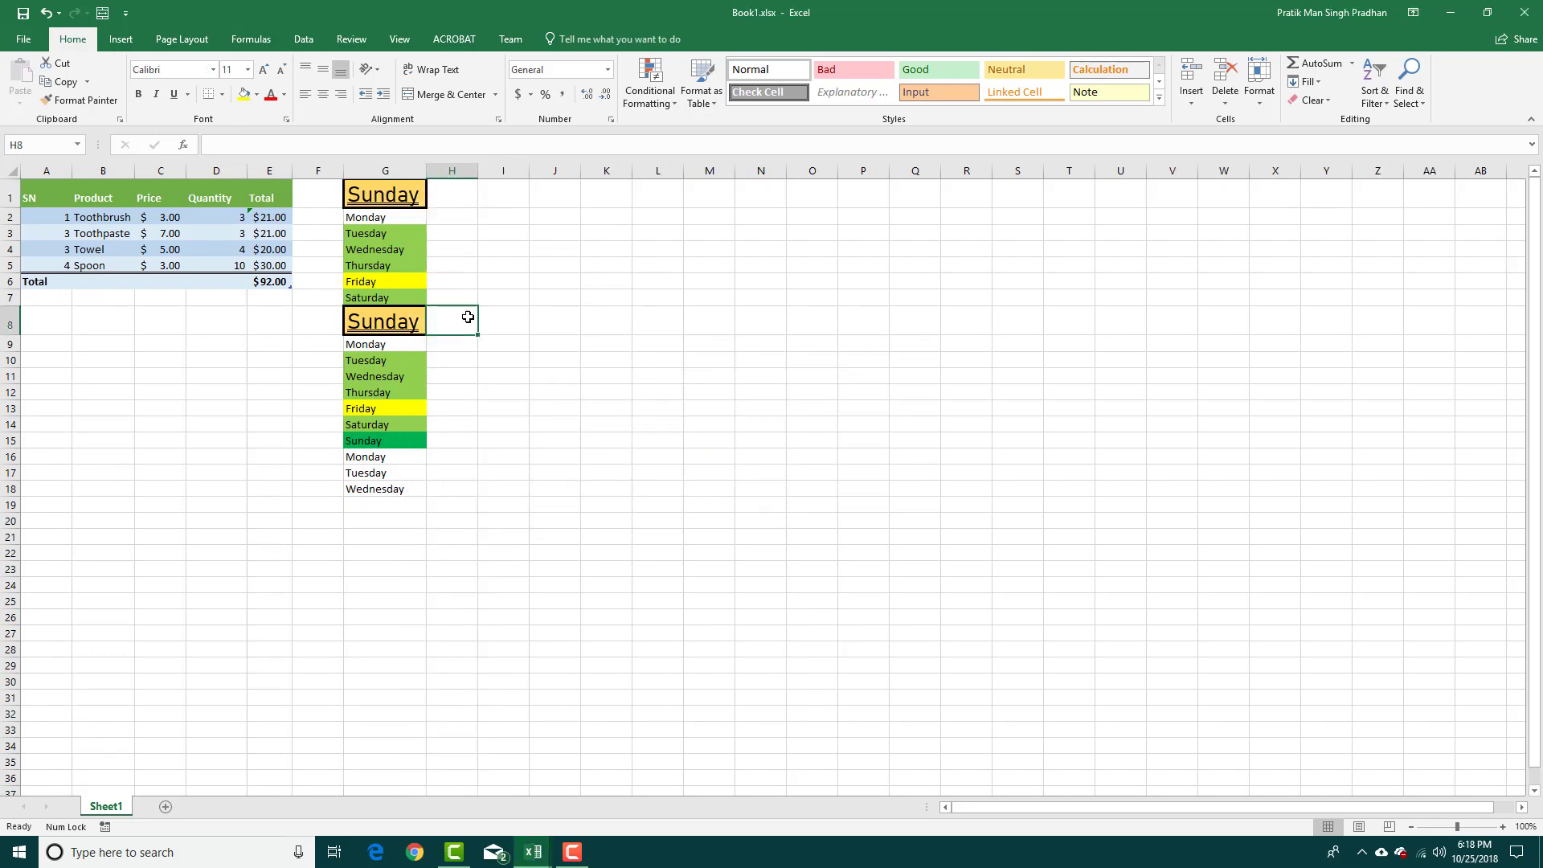
pyautogui.click(596, 356)
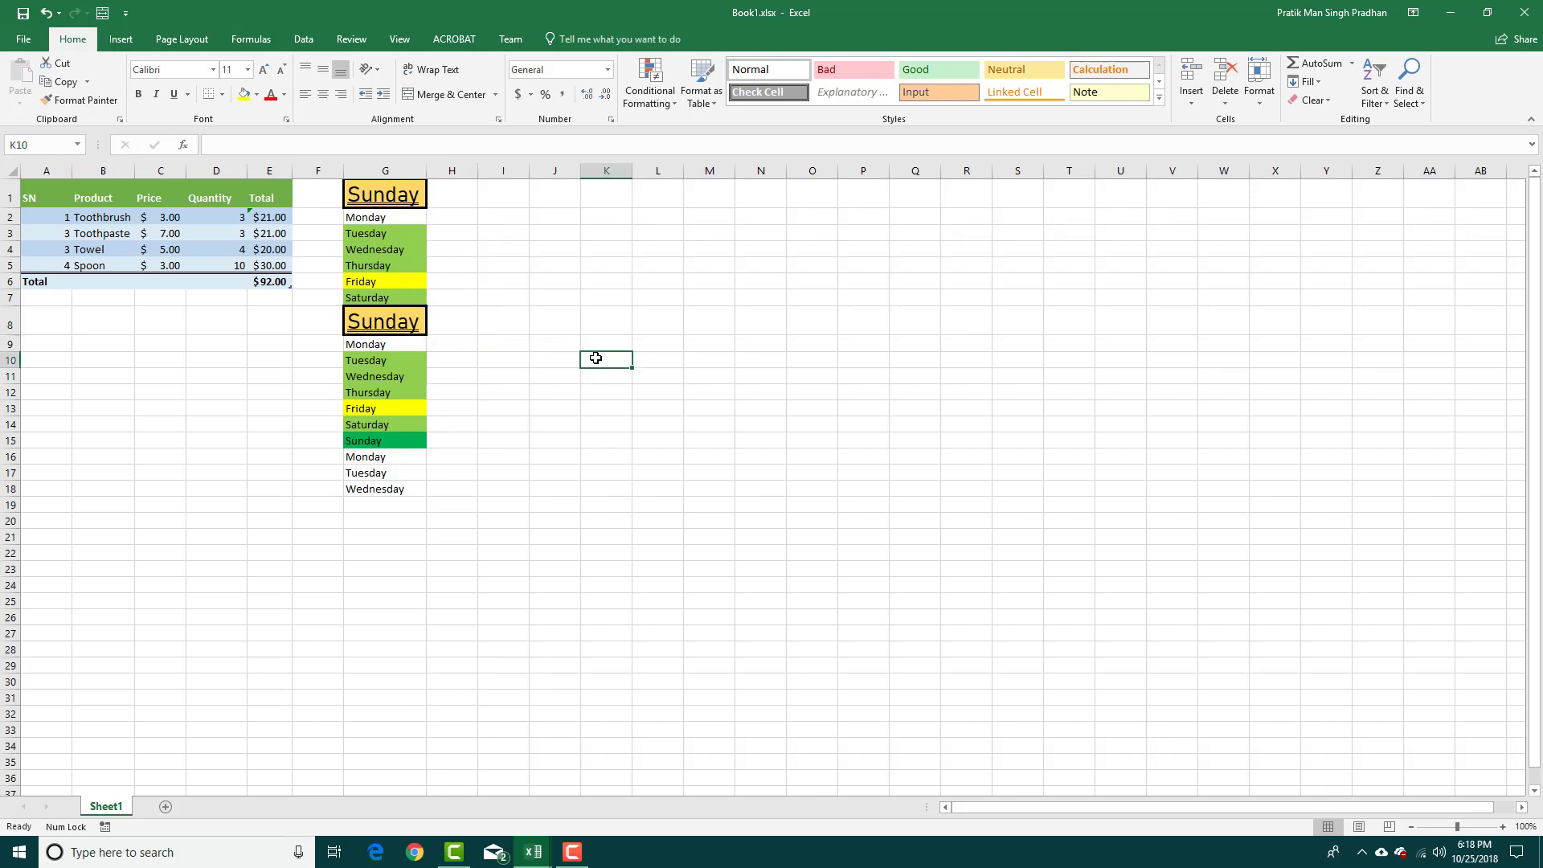